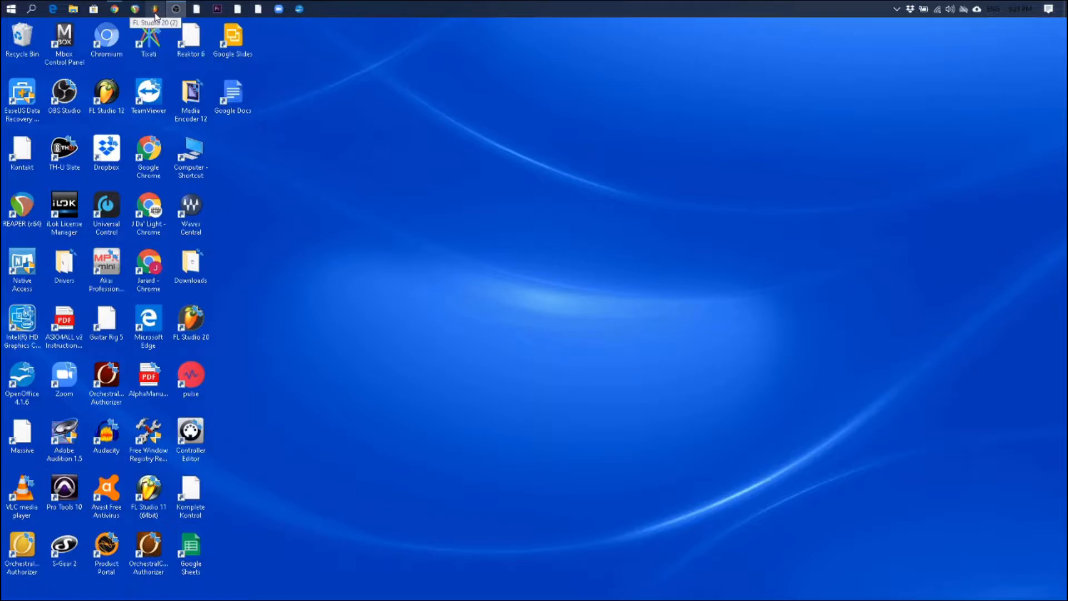
# Switch to FL Studio and open the recent project iPromise - 140 bpm.flp.
pyautogui.click(156, 9)
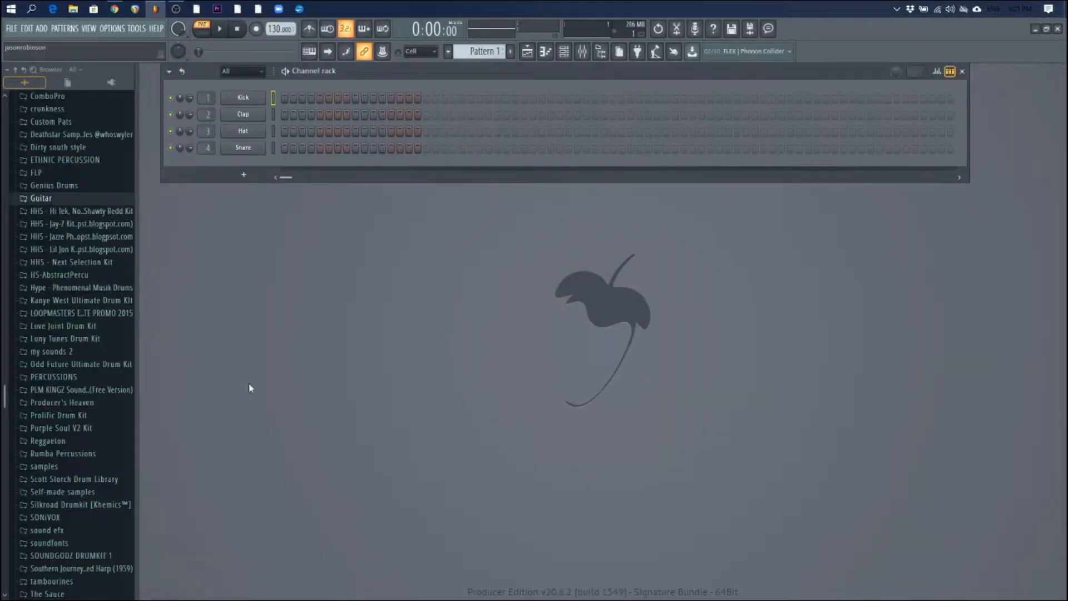
pyautogui.click(11, 29)
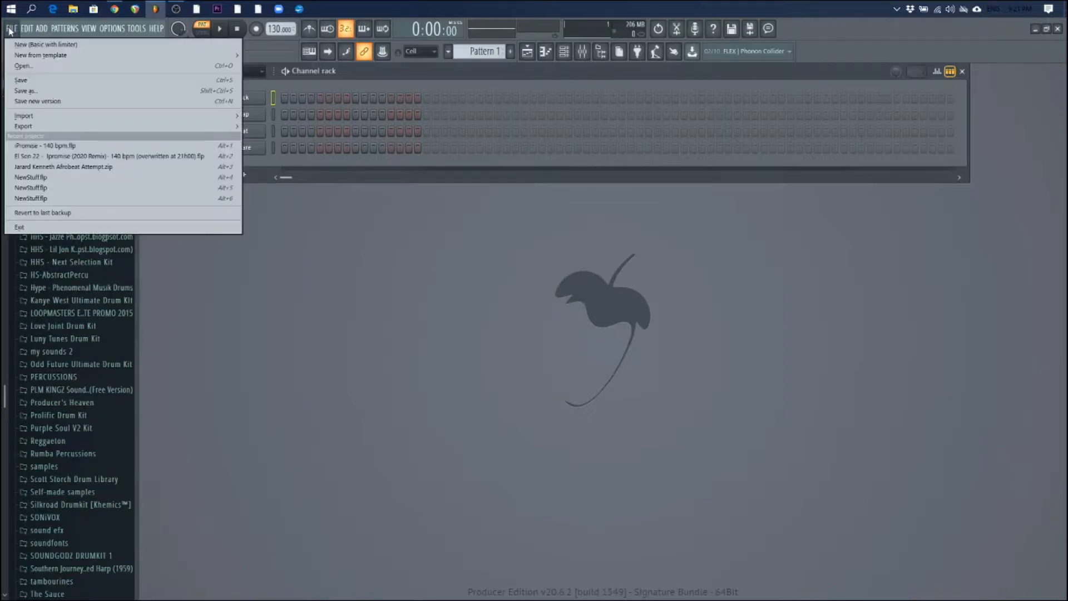
pyautogui.click(106, 146)
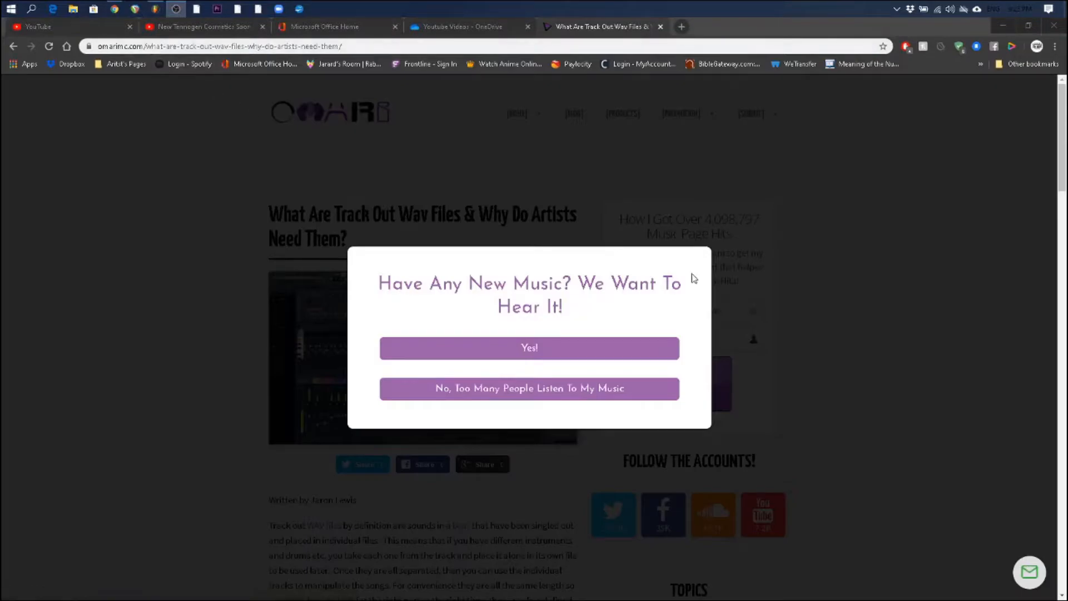
# Dismiss the omarimc.com pop-ups, block its notifications, and read the article's definition of track out WAV files.
pyautogui.click(652, 390)
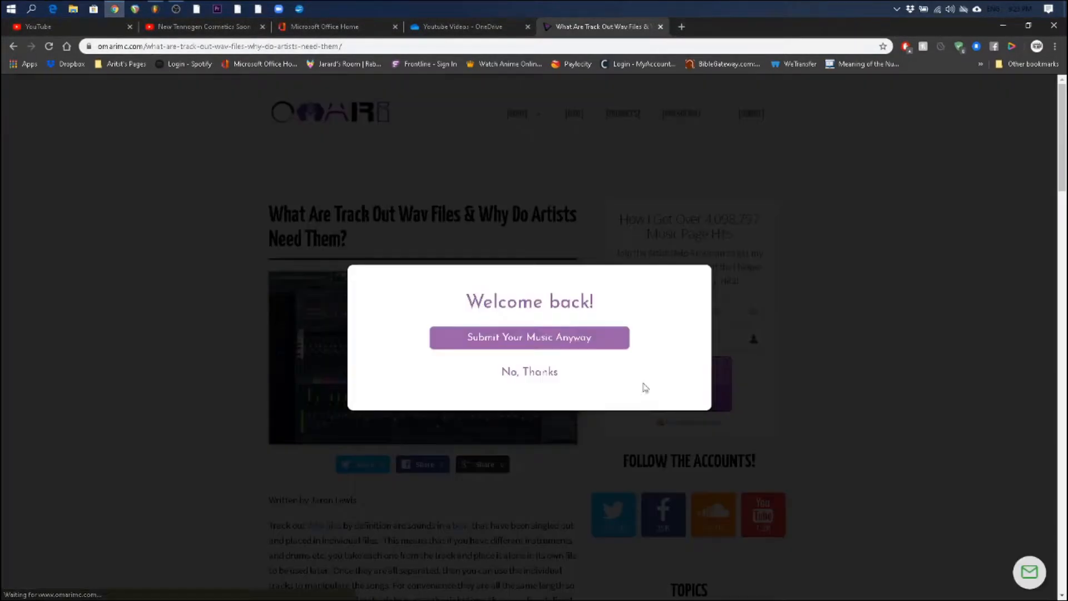
pyautogui.click(533, 371)
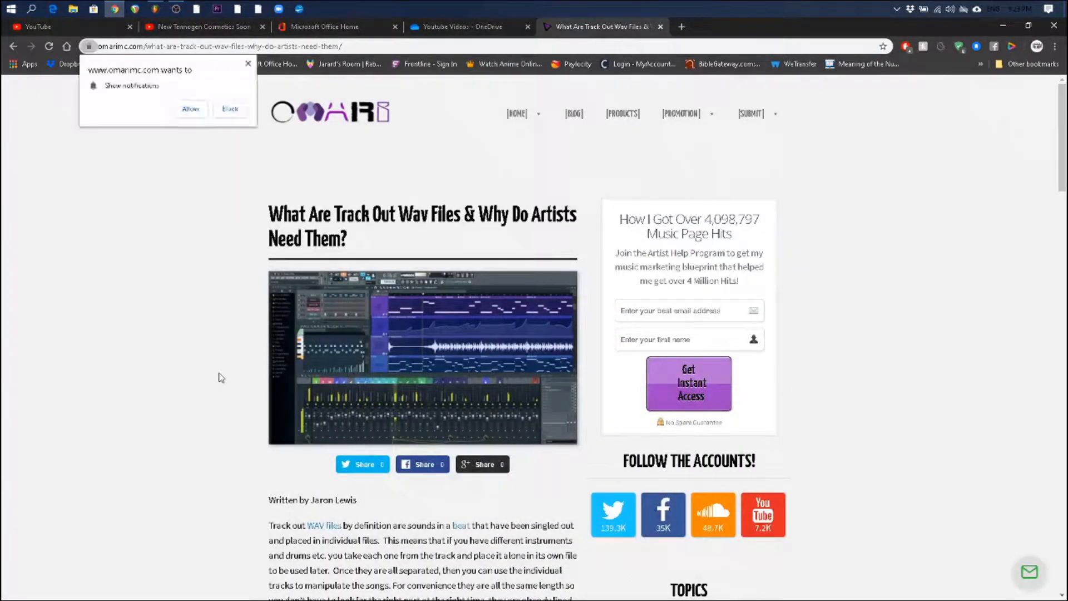
pyautogui.click(229, 109)
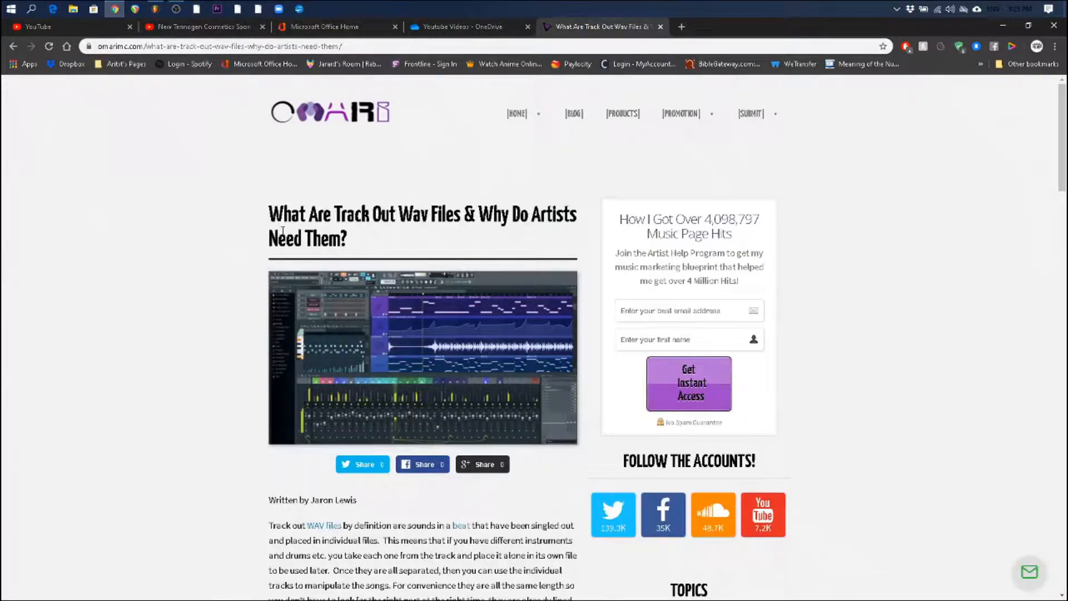
pyautogui.scroll(-3, 222, 295)
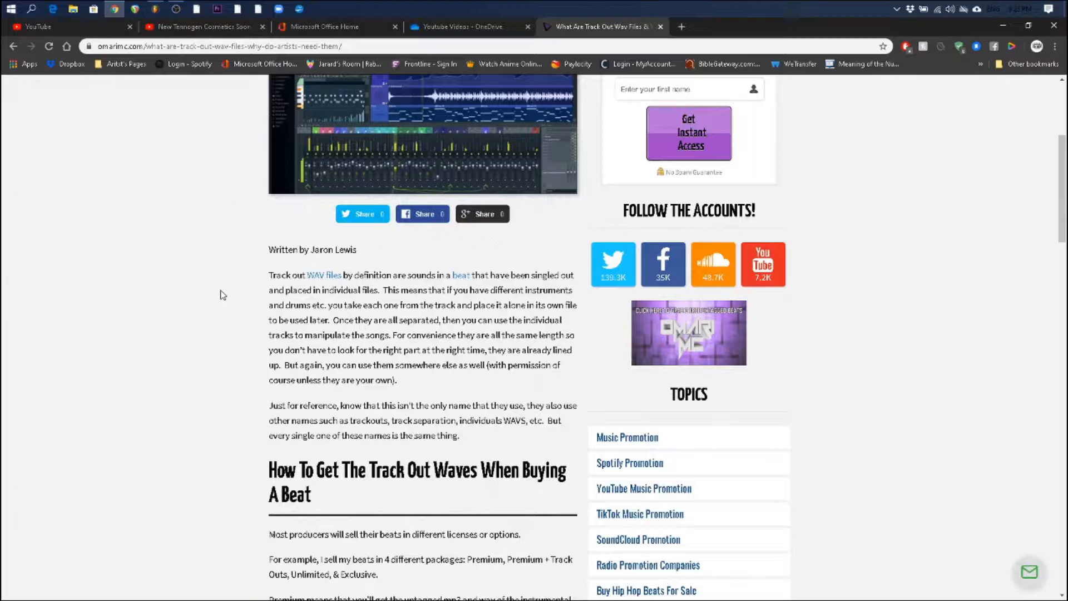
pyautogui.scroll(-2, 220, 295)
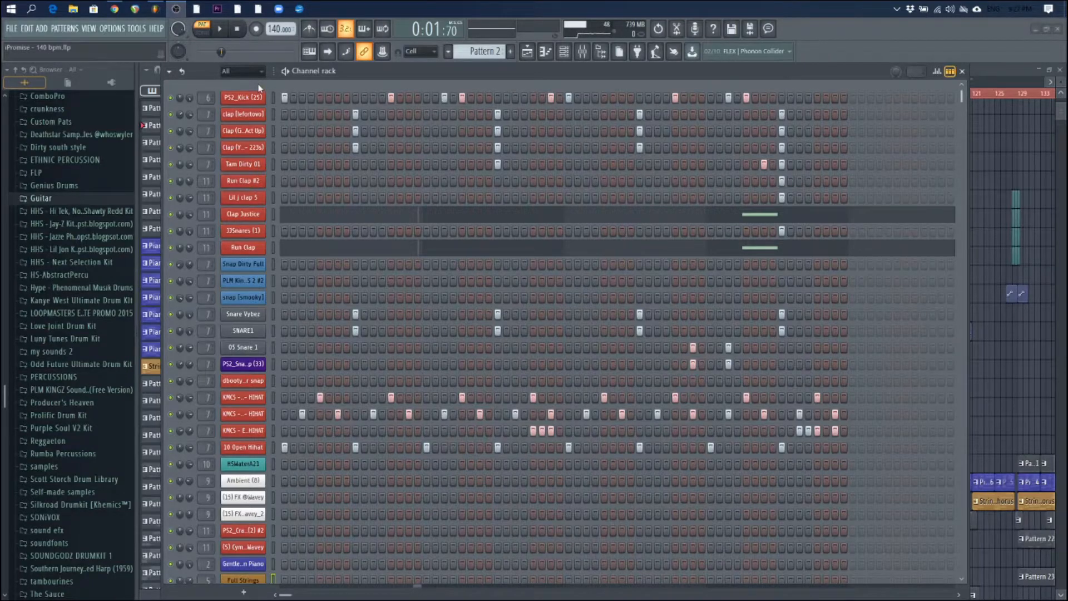
# View the project's playlist arrangement and return to the channel rack.
pyautogui.click(996, 69)
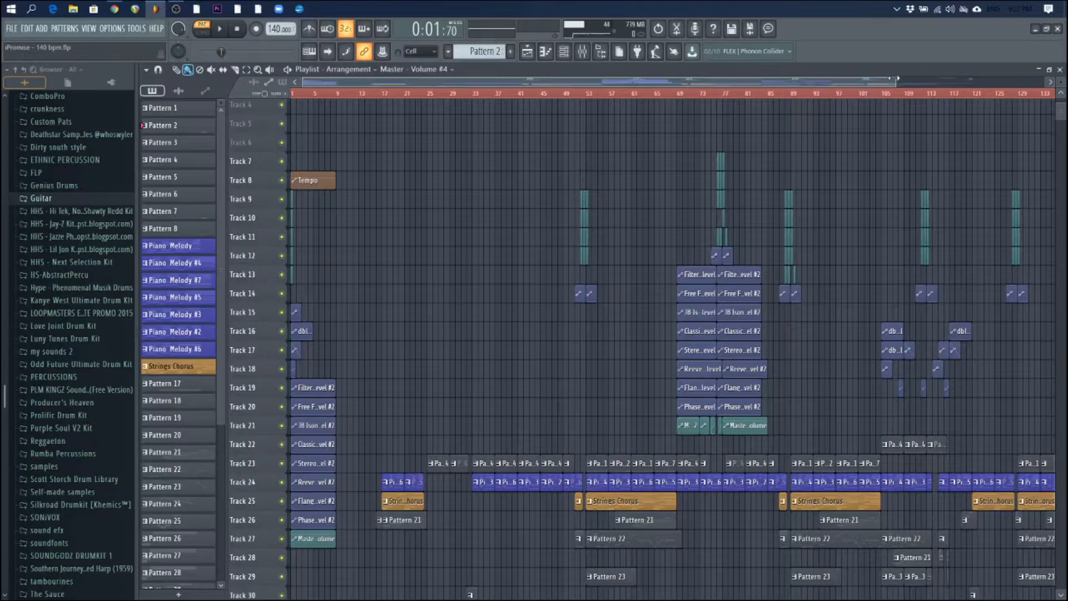
pyautogui.press('F6')
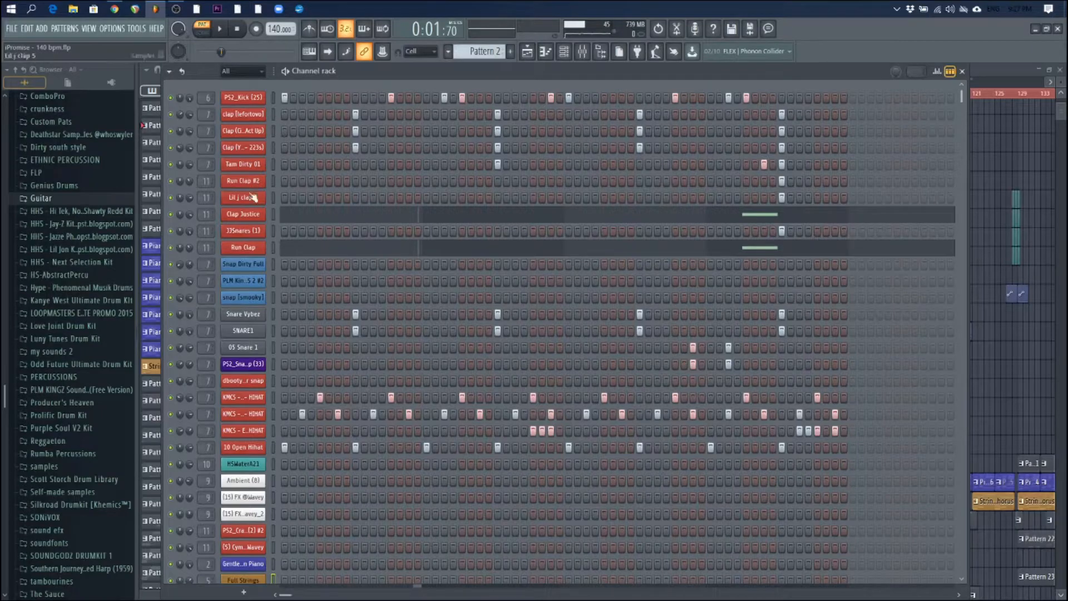
pyautogui.click(40, 28)
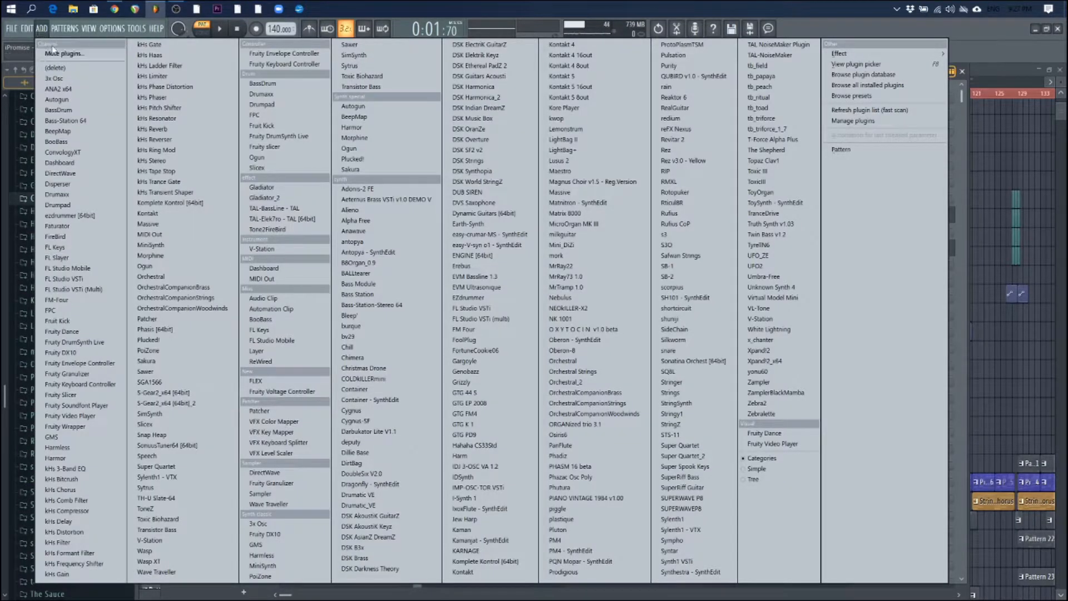
pyautogui.click(41, 30)
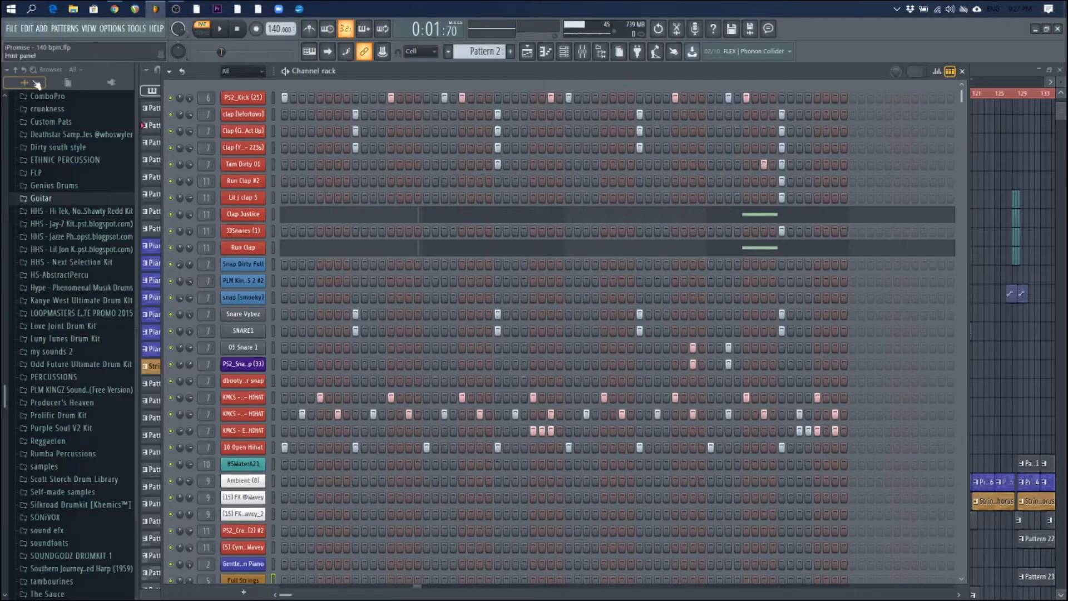
# Add the Clap (GONE, GONE) sample from the Odd Future Ultimate Drum Kit's Claps folder above the PS2_Kick (25) channel.
pyautogui.click(50, 213)
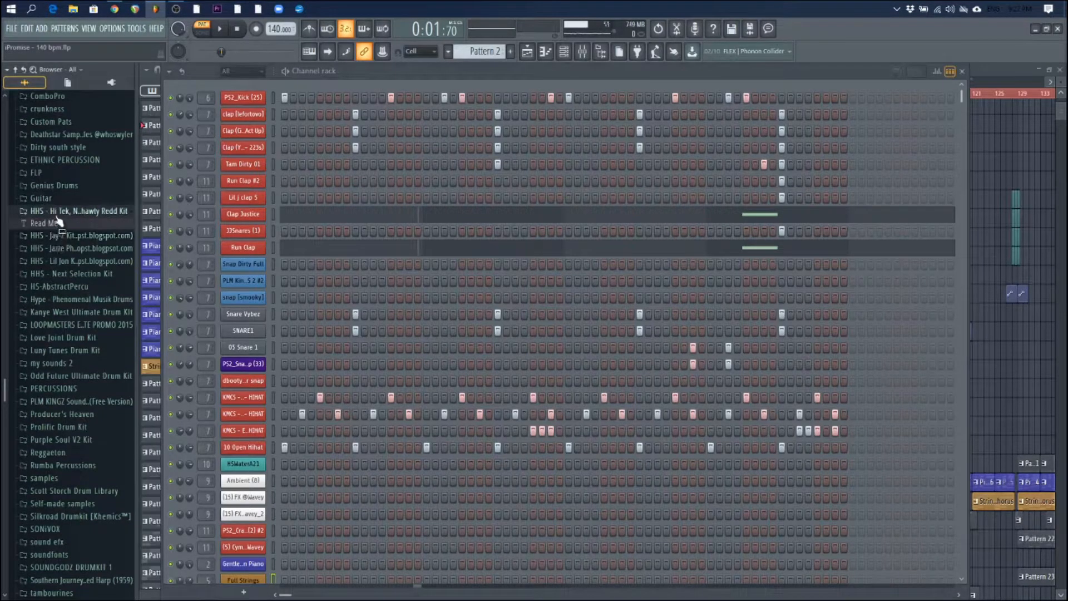
pyautogui.click(53, 212)
pyautogui.click(52, 249)
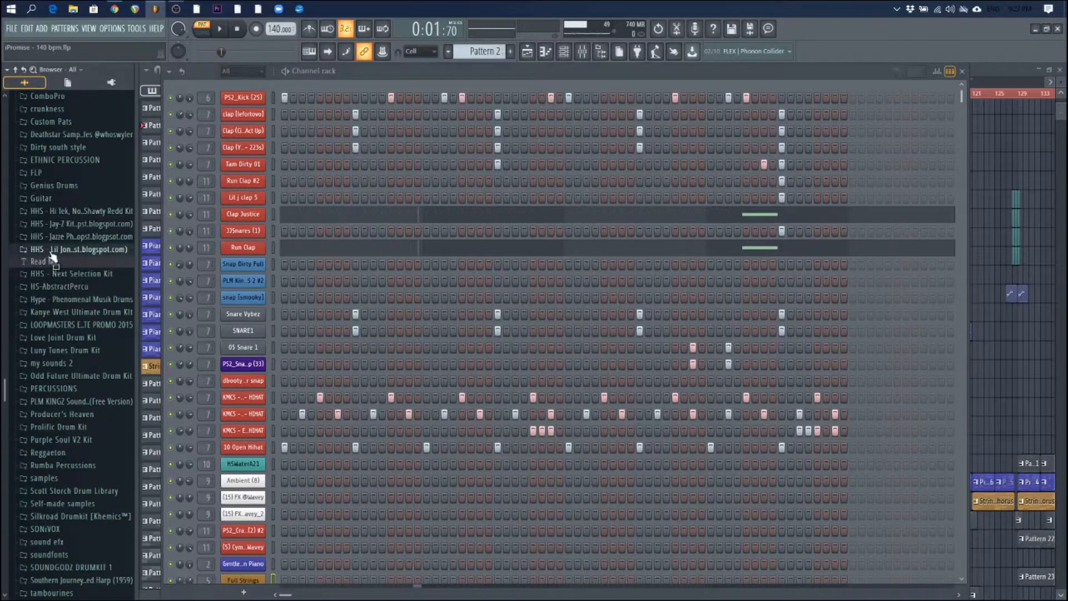
pyautogui.click(54, 252)
pyautogui.click(55, 314)
pyautogui.scroll(-5, 56, 317)
pyautogui.click(56, 312)
pyautogui.click(48, 185)
pyautogui.click(62, 221)
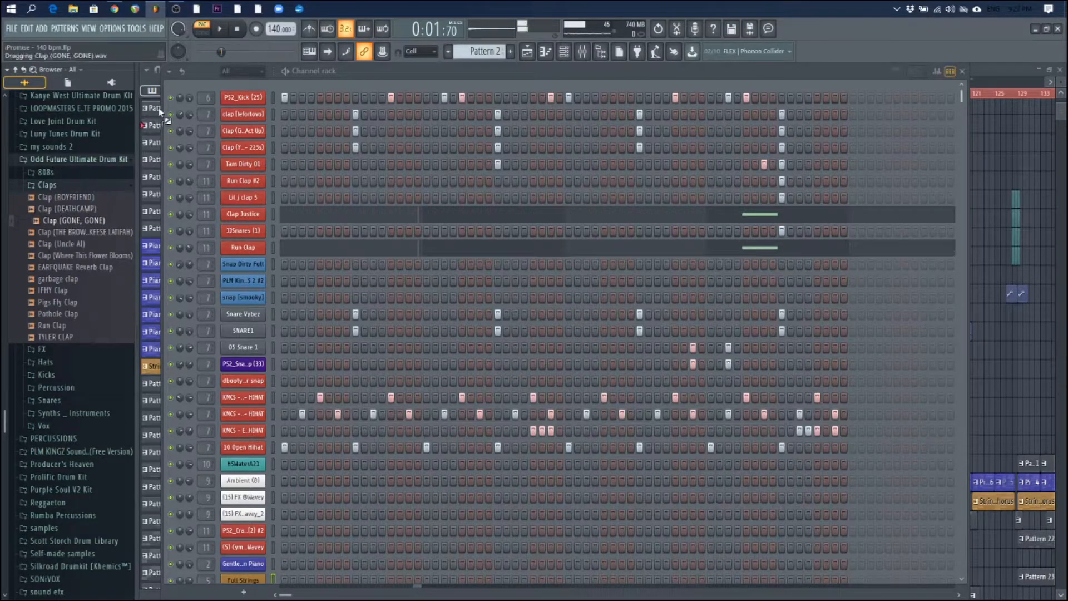
pyautogui.moveTo(247, 81); pyautogui.dragTo(248, 85)
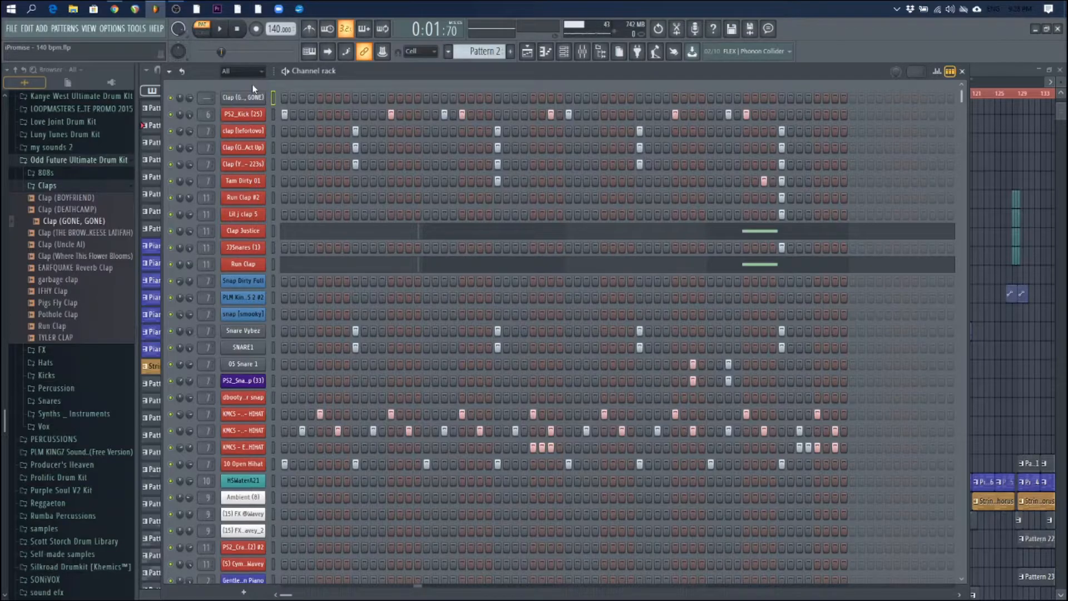
# Play back Pattern 2, open the mixer and look through its insert tracks from first to last.
pyautogui.press('space')
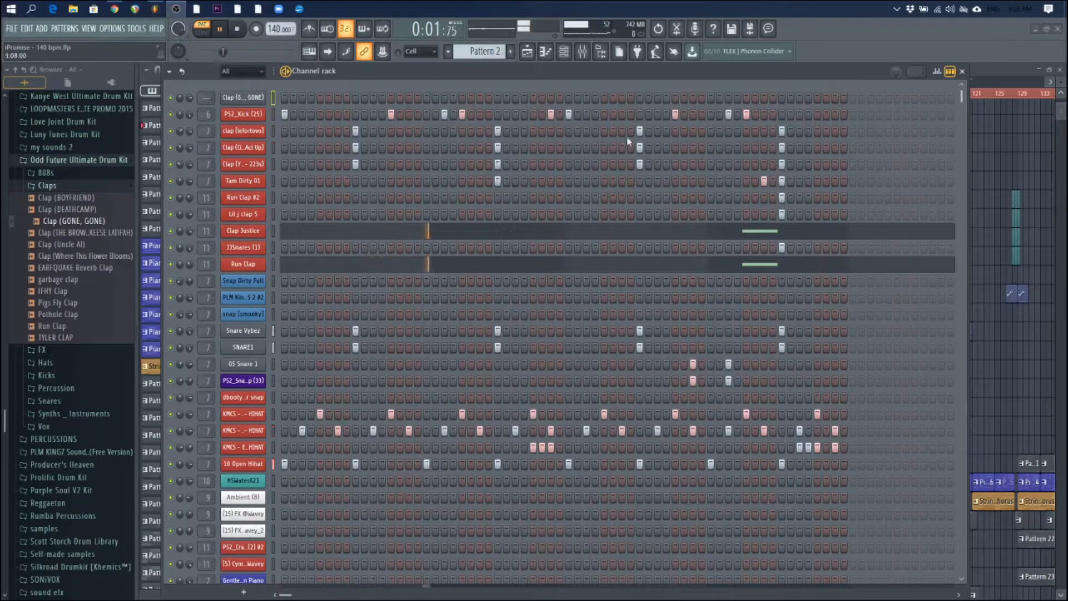
pyautogui.press('space')
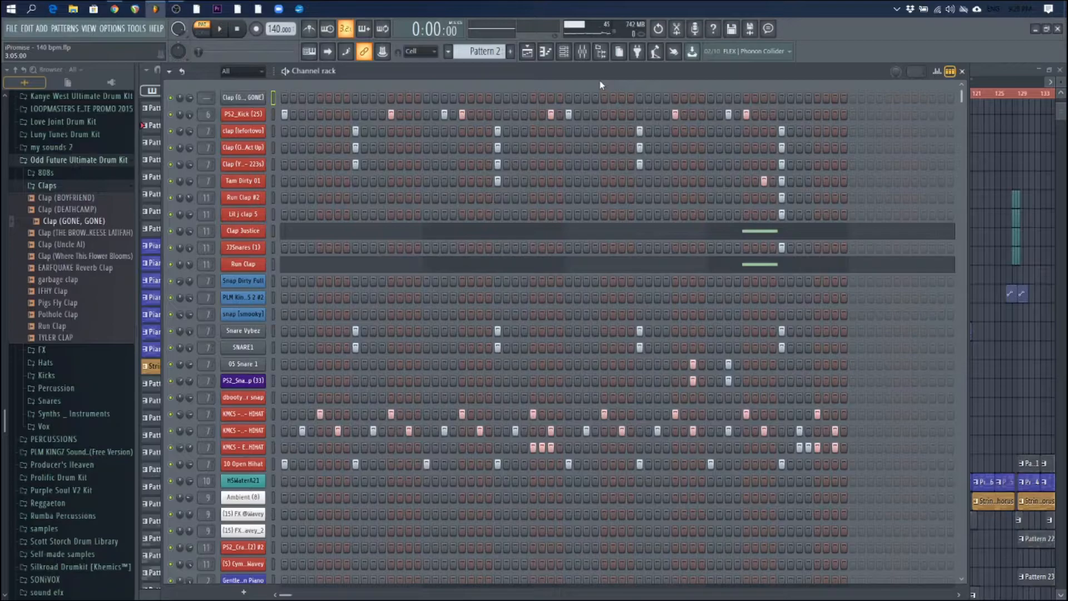
pyautogui.doubleClick(207, 115)
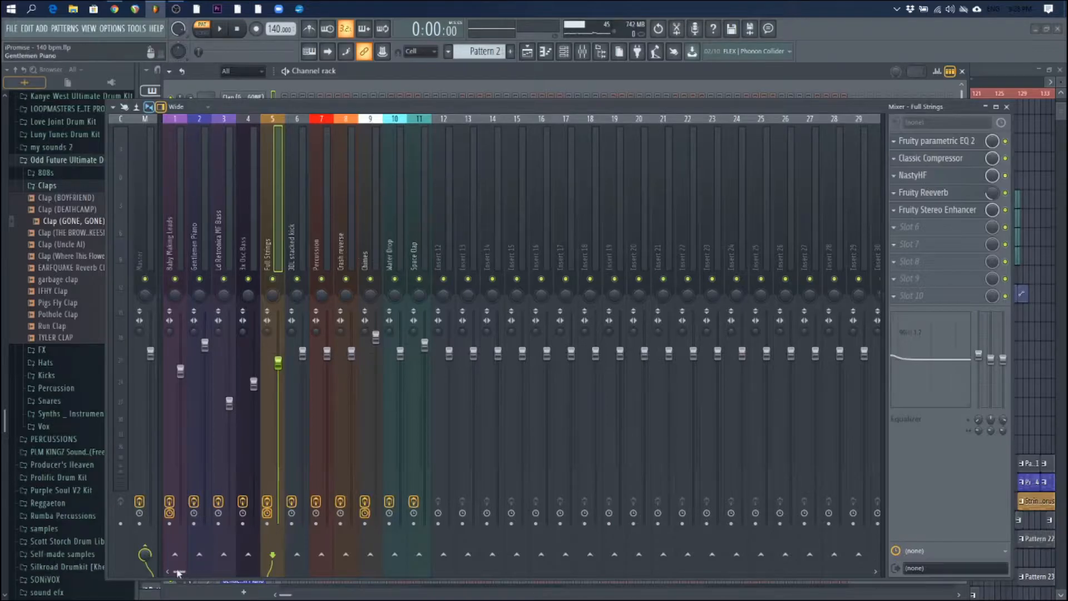
pyautogui.scroll(-15, 178, 574)
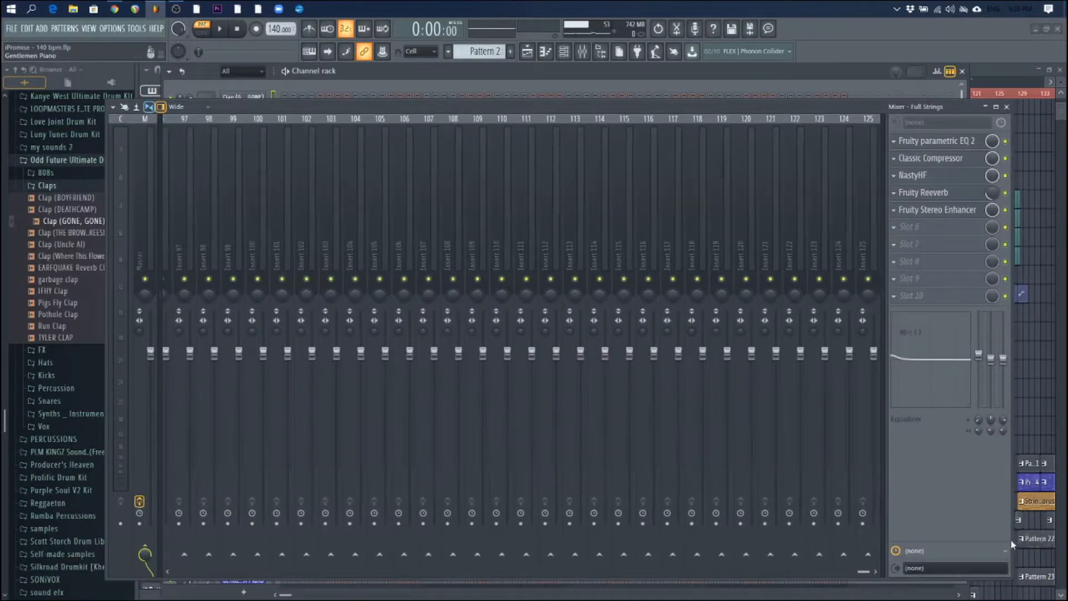
pyautogui.scroll(15, 136, 524)
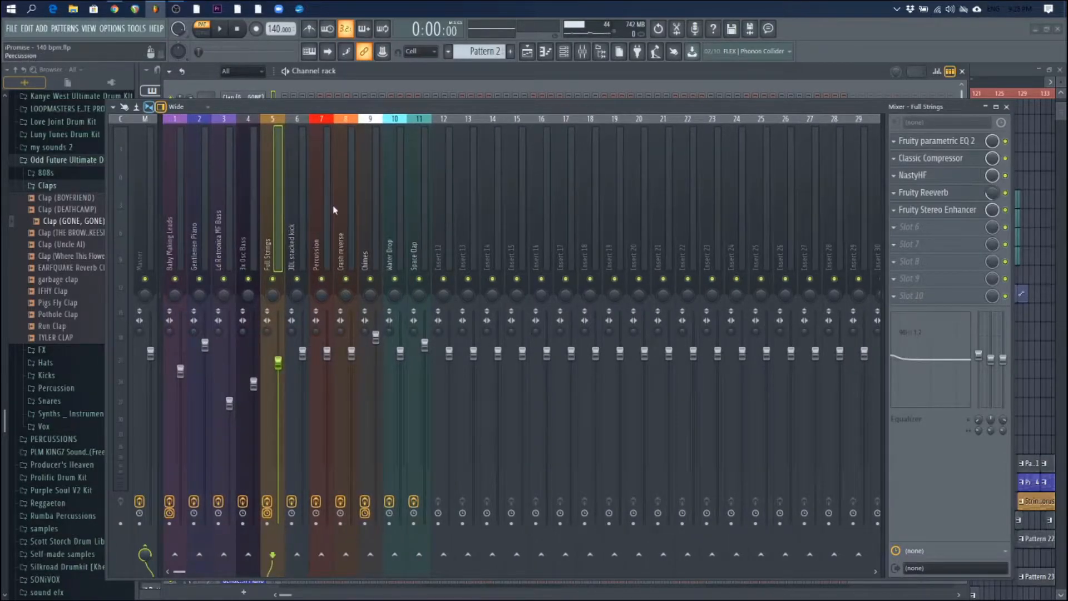
# Move the mixer clear of the channel names and route the Clap (GONE, GONE) channel to Percussion mixer track 7.
pyautogui.moveTo(353, 108); pyautogui.dragTo(535, 107)
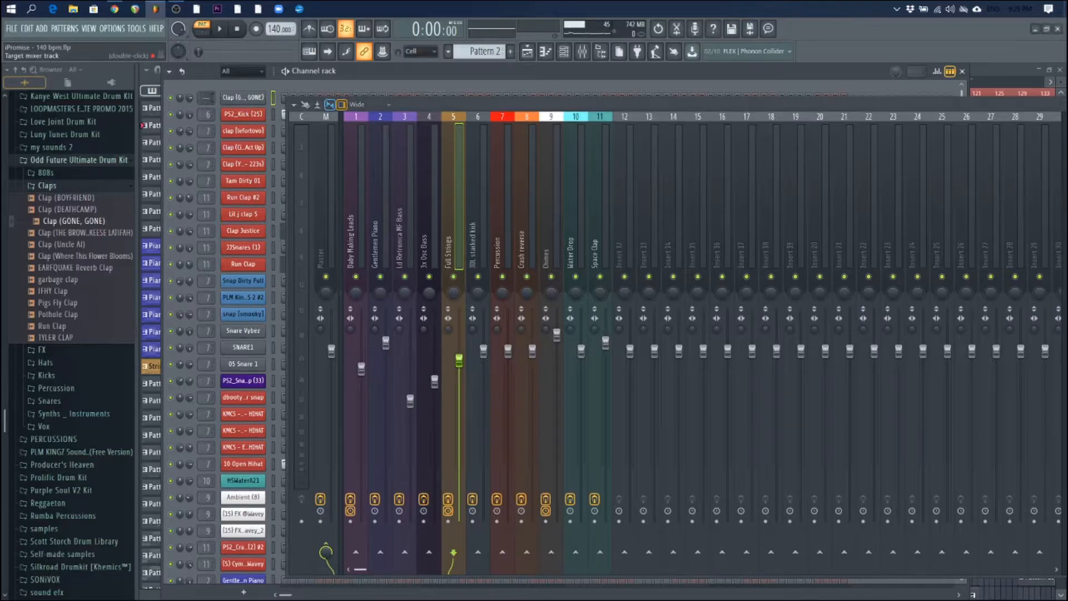
pyautogui.scroll(2, 206, 97)
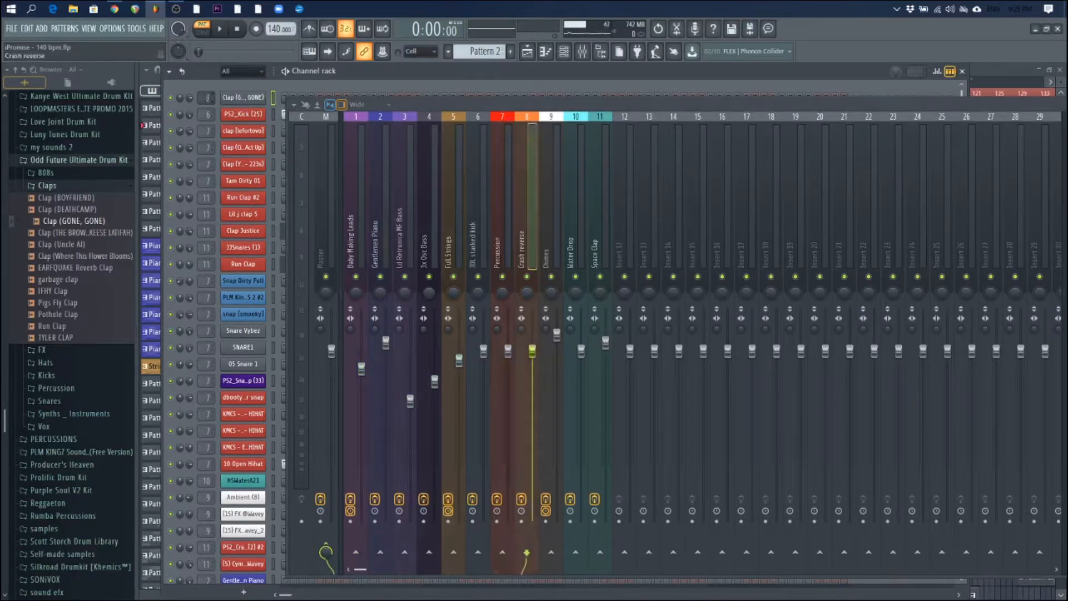
pyautogui.press('Left')
pyautogui.press('Left')
pyautogui.press('Right')
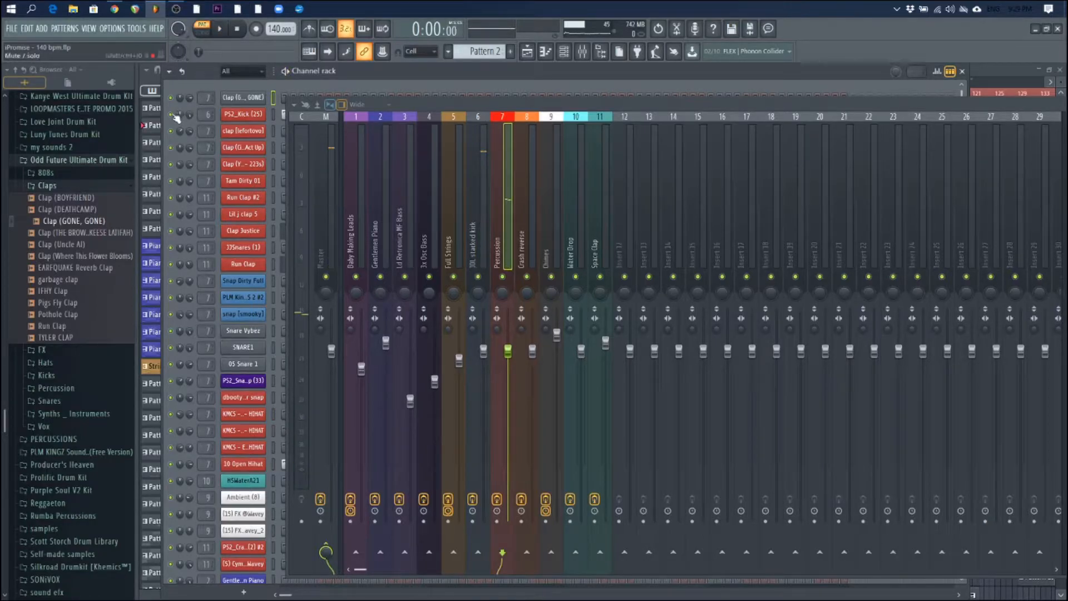
# Mute all channels in the channel rack and hide the mixer.
pyautogui.rightClick(171, 114)
pyautogui.click(180, 121)
pyautogui.click(169, 114)
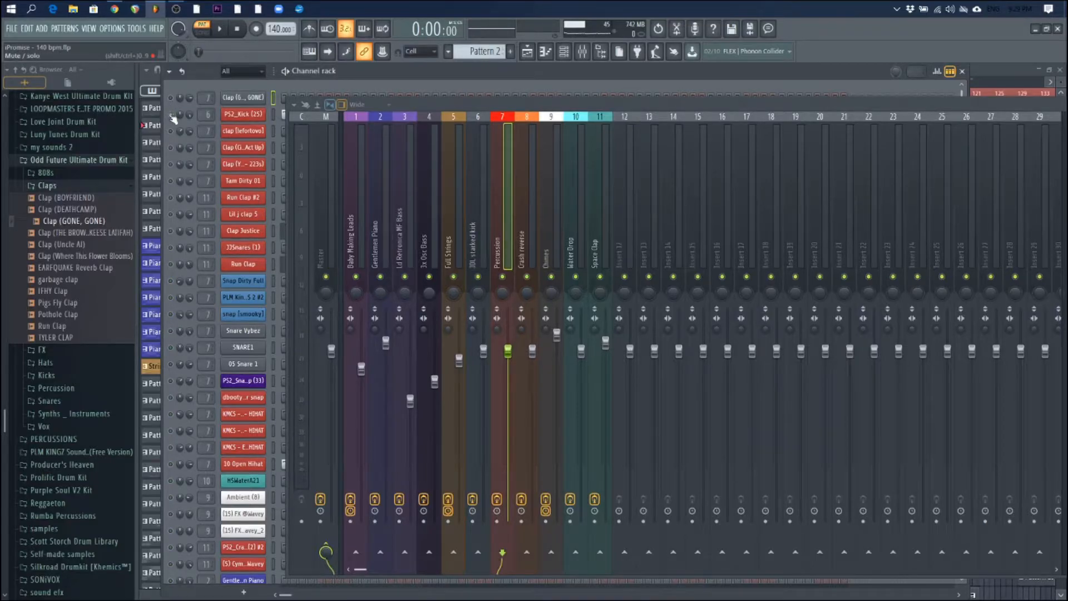
pyautogui.click(188, 83)
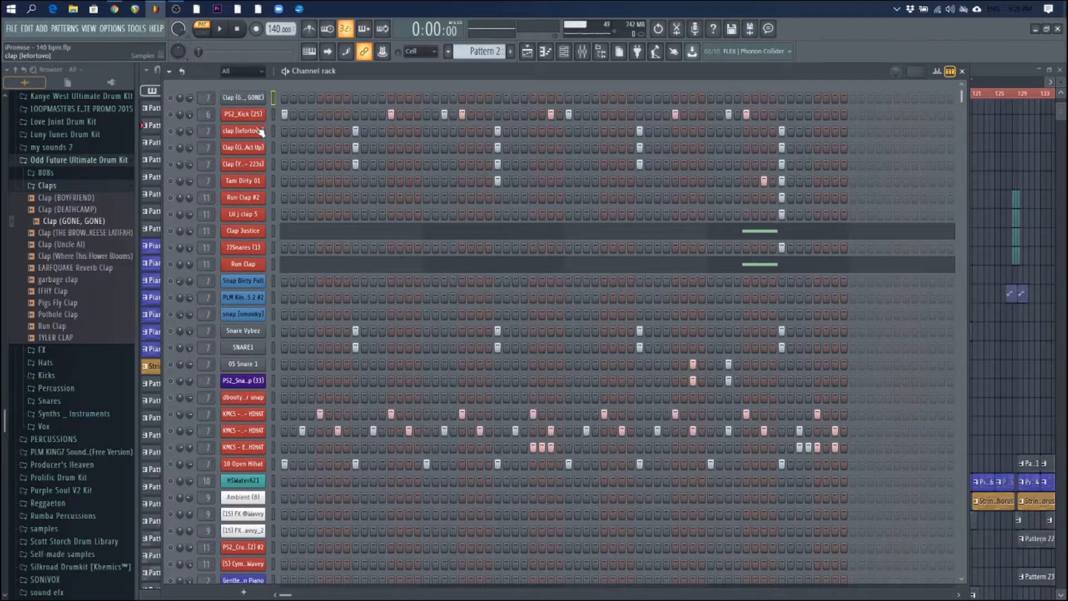
# Copy the Snare Vybez step sequence onto the Clap (GONE, GONE) channel and play the pattern.
pyautogui.rightClick(247, 331)
pyautogui.click(384, 343)
pyautogui.rightClick(254, 98)
pyautogui.click(422, 120)
pyautogui.press('space')
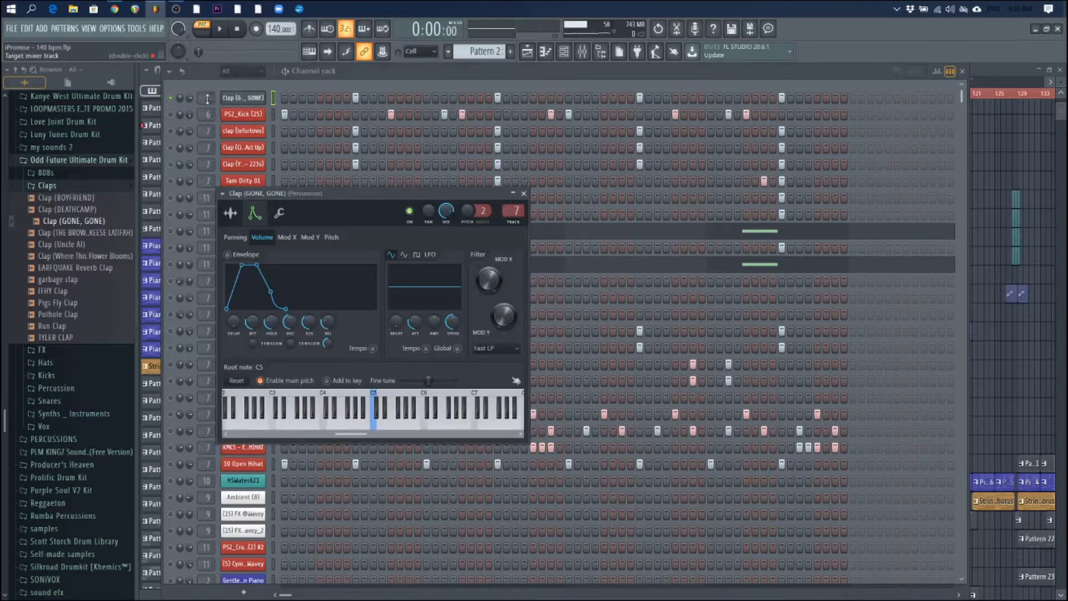
# Set the Clap (GONE, GONE) channel's mixer target to Master, open its settings and link it to free mixer track 12.
pyautogui.moveTo(207, 98); pyautogui.dragTo(207, 112)
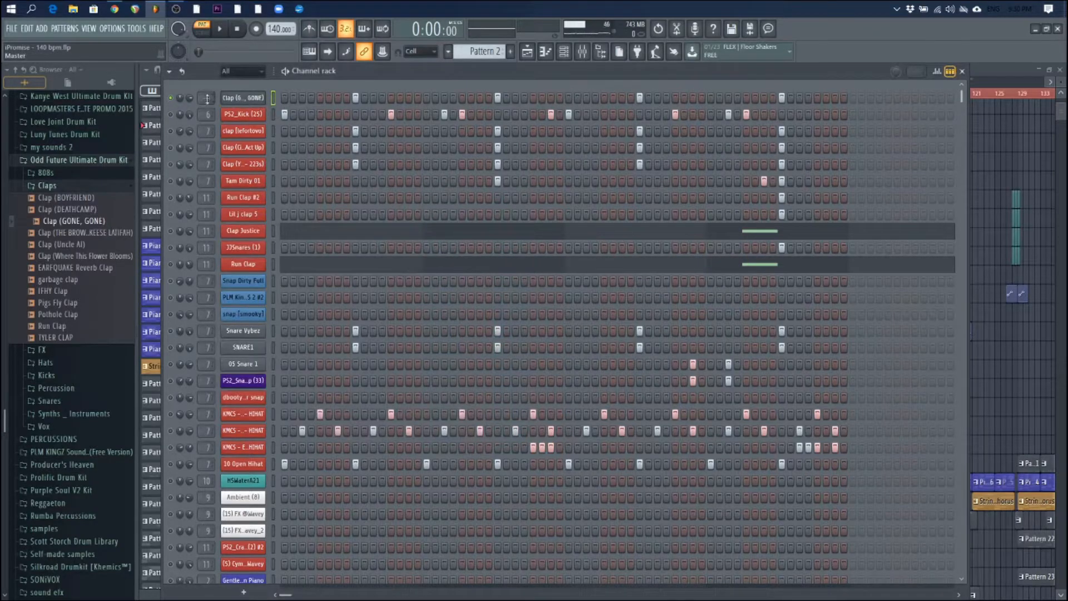
pyautogui.click(235, 100)
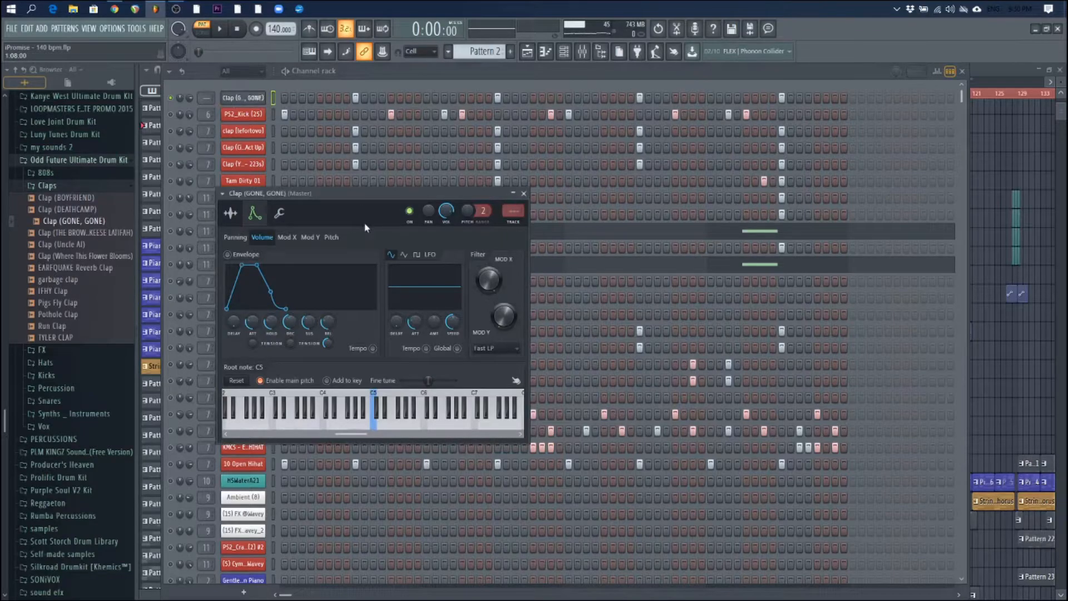
pyautogui.hotkey('ctrl', 'l')
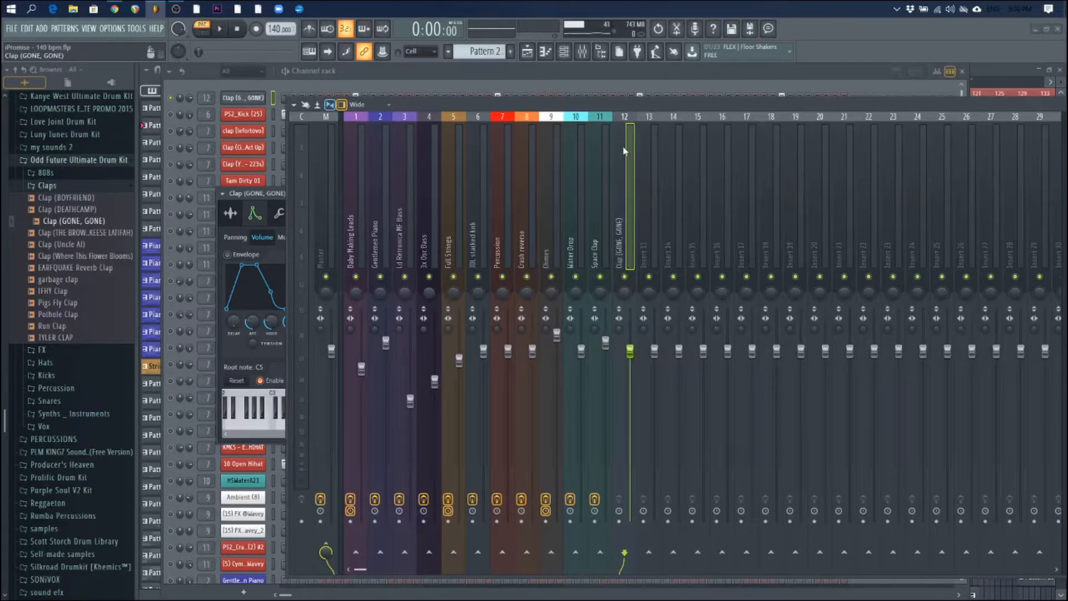
# Reposition the mixer so its effect slots are in view and open the options for the Clap (GONE, GONE) mixer track.
pyautogui.moveTo(630, 106); pyautogui.dragTo(498, 96)
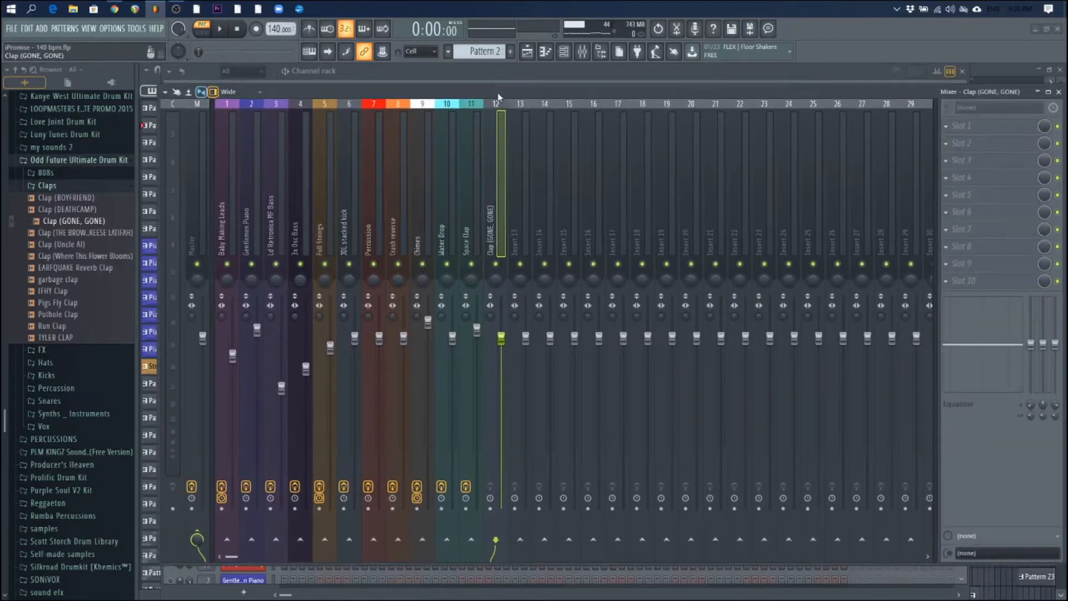
pyautogui.rightClick(508, 100)
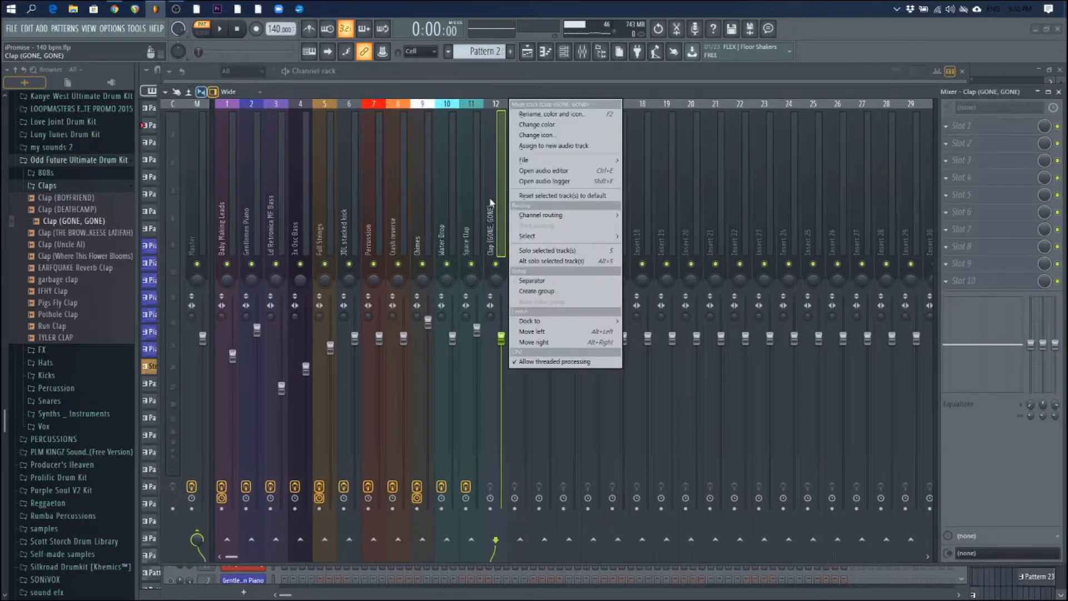
pyautogui.moveTo(580, 160)
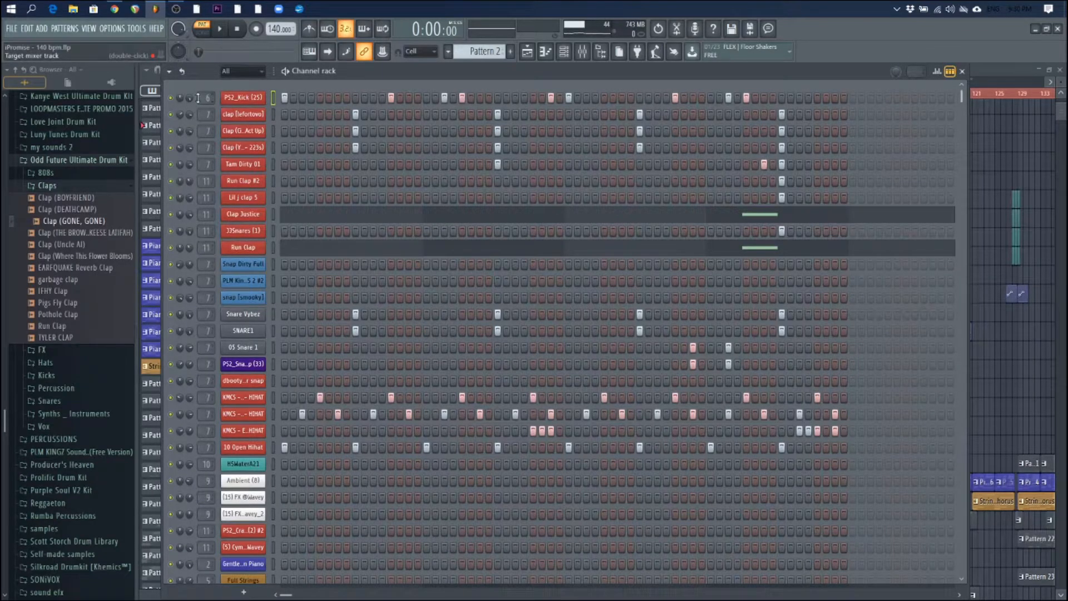
# Solo the PS2_Kick (25) channel and play the pattern with the mixer shown to check its routing.
pyautogui.rightClick(172, 98)
pyautogui.click(180, 103)
pyautogui.press('space')
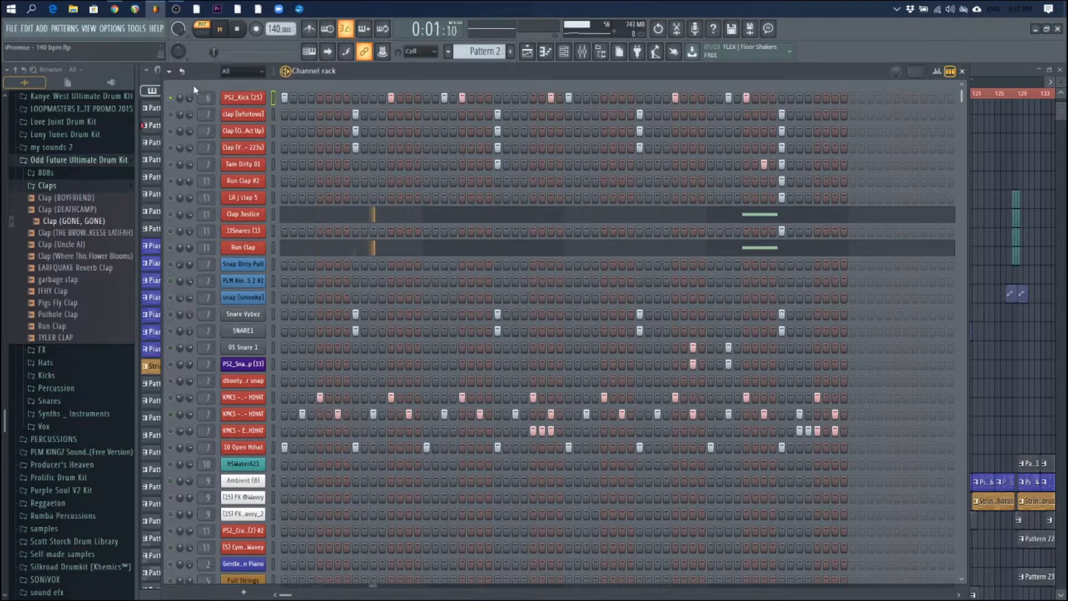
pyautogui.press('space')
pyautogui.press('F9')
pyautogui.press('space')
pyautogui.press('space')
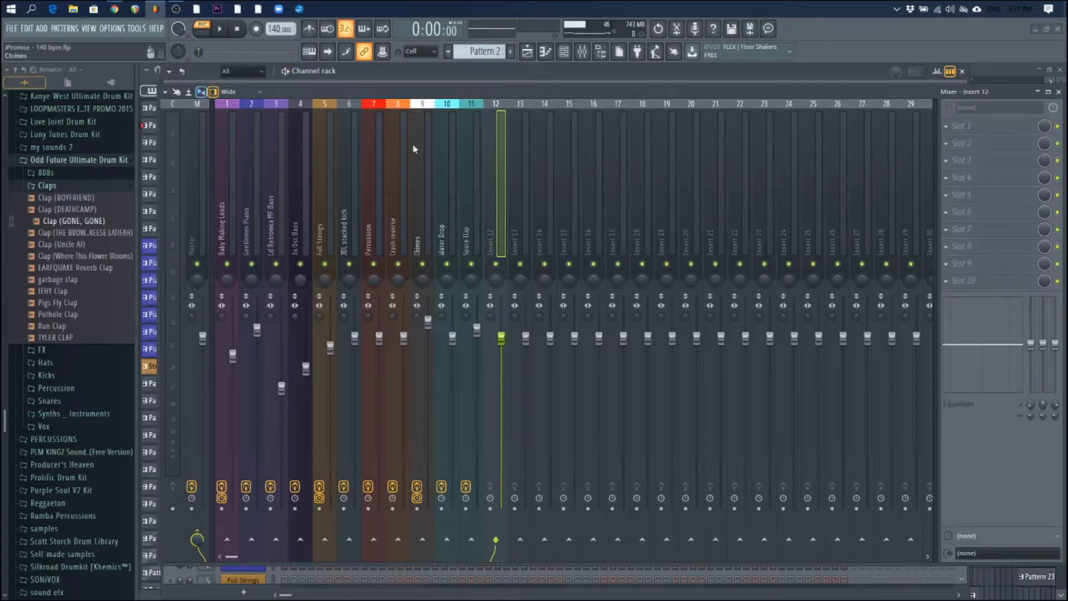
# Uncover the channel rack, enable the clap, snare and hi-hat channels with PS2_Kick (25) muted, and play the pattern.
pyautogui.moveTo(410, 84); pyautogui.dragTo(575, 137)
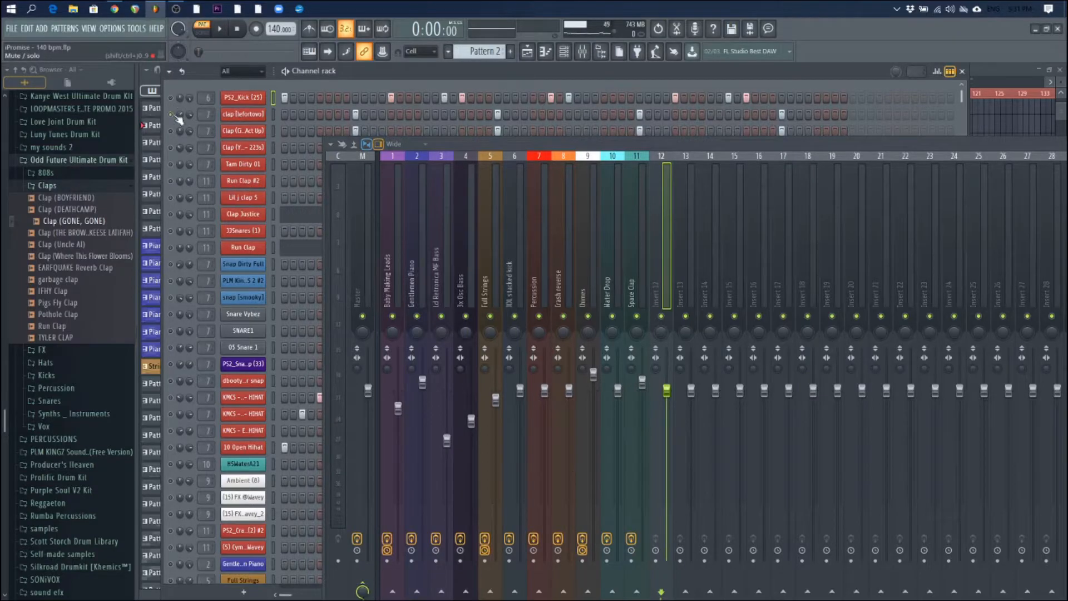
pyautogui.click(170, 131)
pyautogui.click(172, 281)
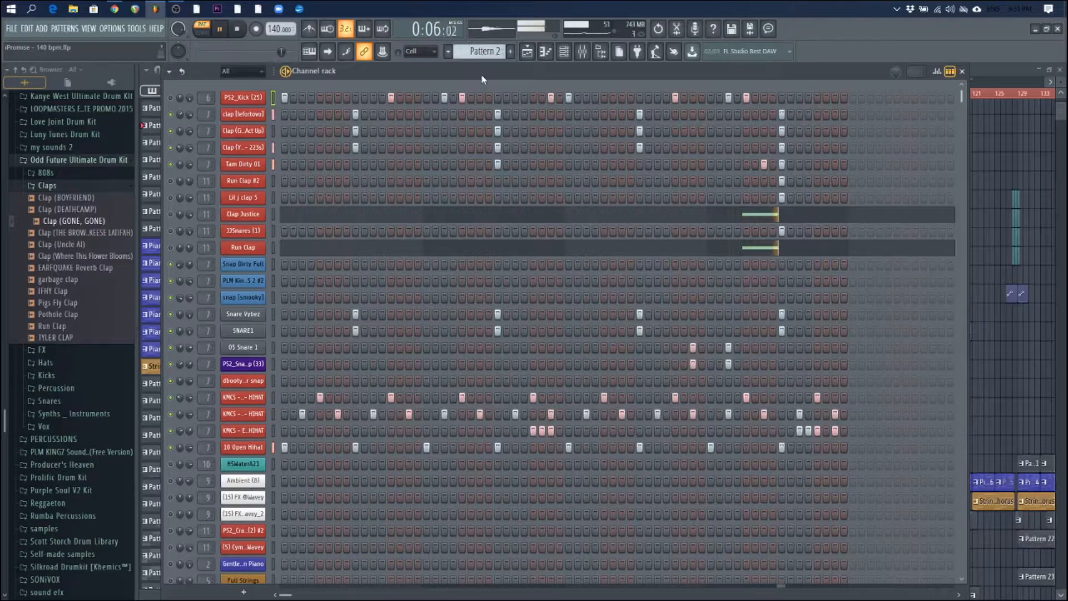
pyautogui.press('space')
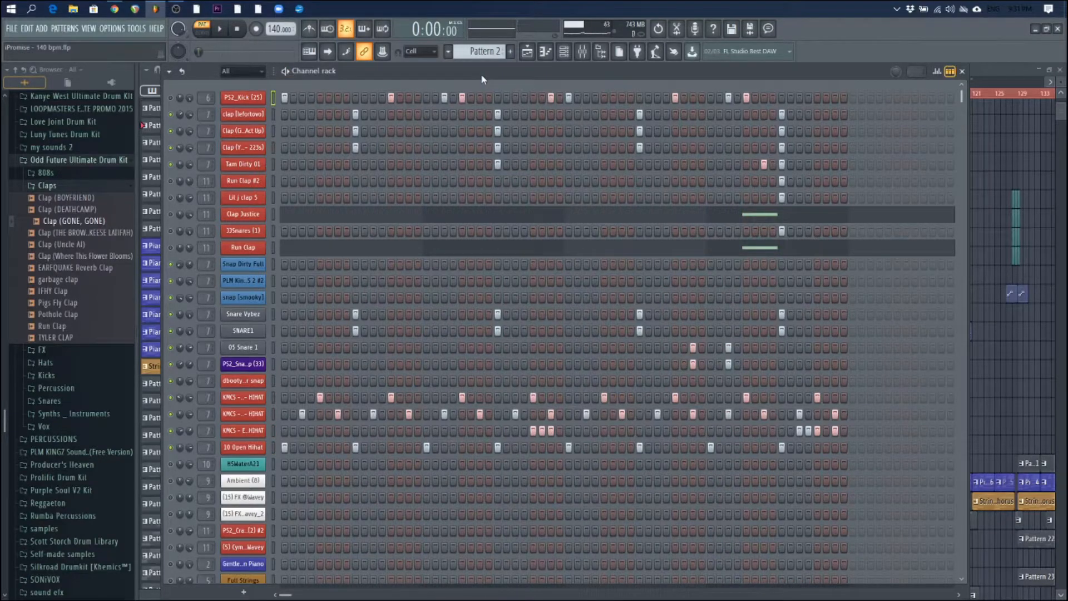
# Show the mixer, select the Space Clap track and check the solo options of the clap [lefortovo] channel.
pyautogui.press('F9')
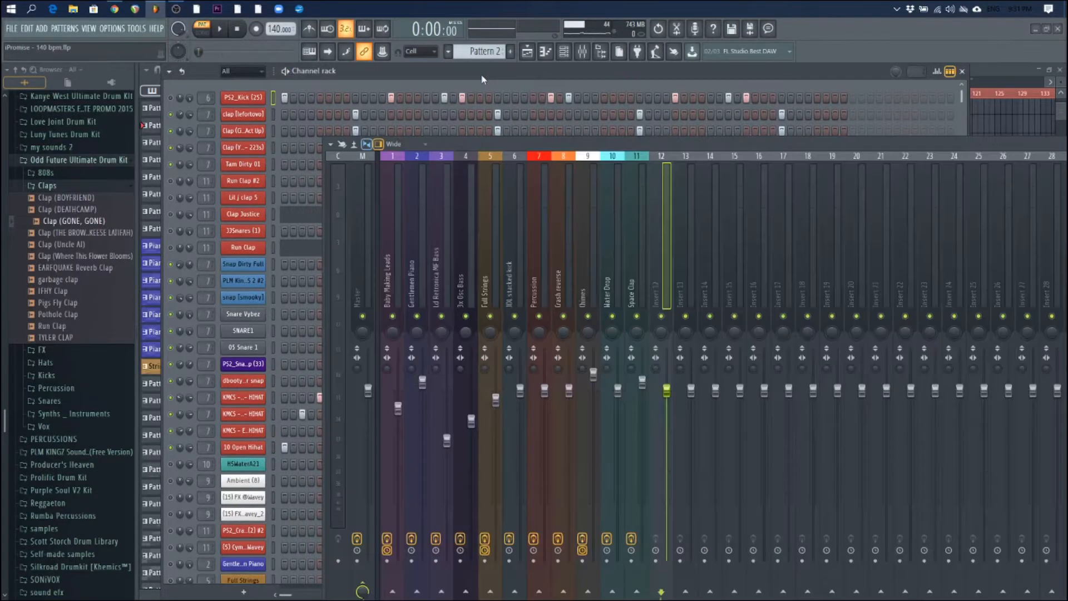
pyautogui.click(559, 249)
pyautogui.click(632, 261)
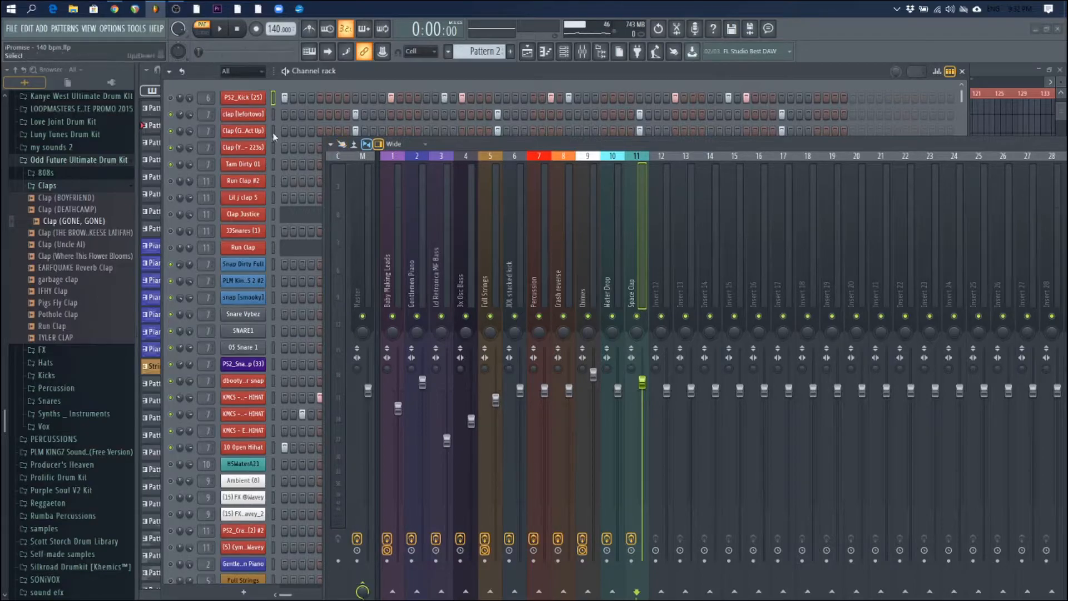
pyautogui.rightClick(177, 117)
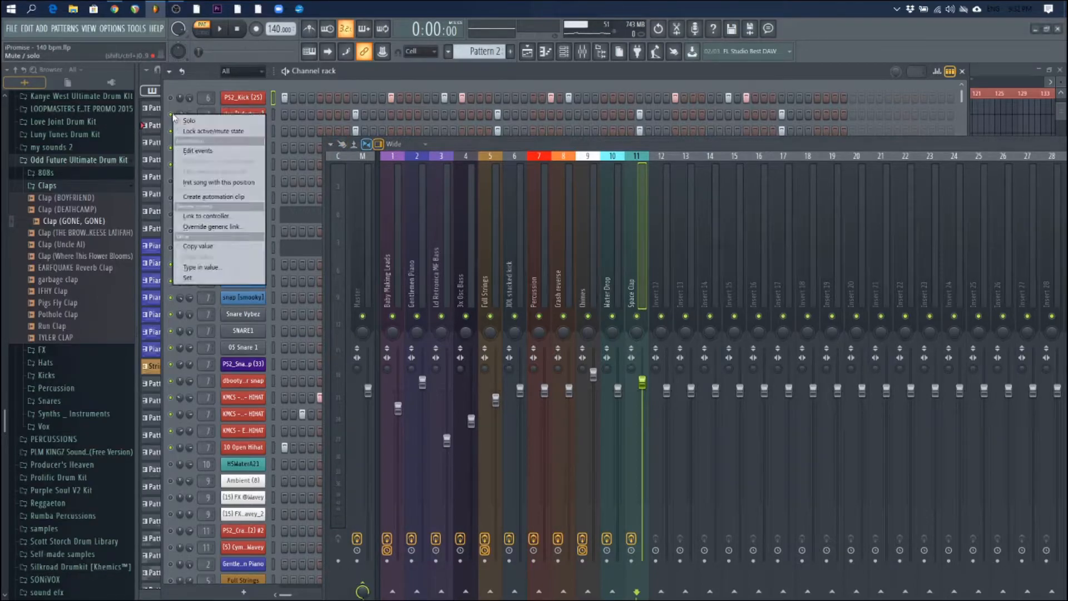
pyautogui.click(185, 91)
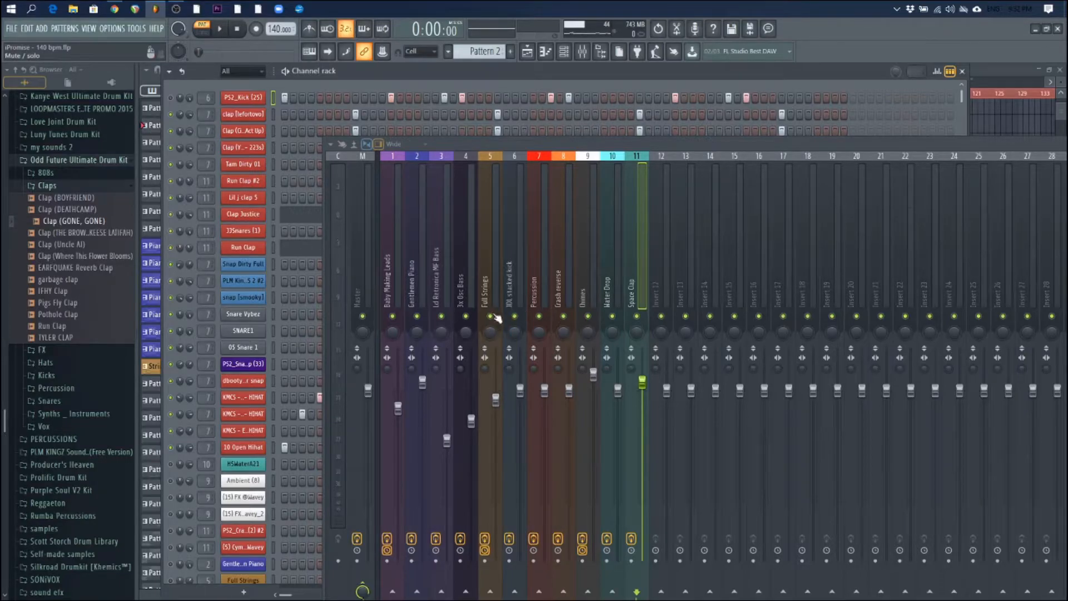
# Play the pattern and solo the Percussion mixer track, toggling Space Clap to compare their sounds.
pyautogui.click(483, 266)
pyautogui.press('space')
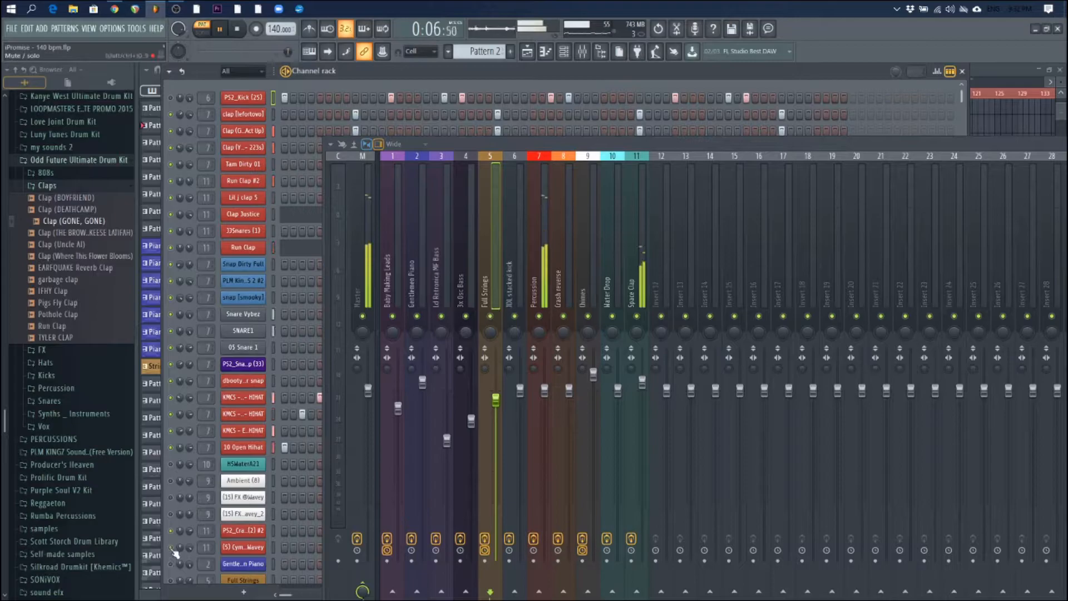
pyautogui.rightClick(542, 316)
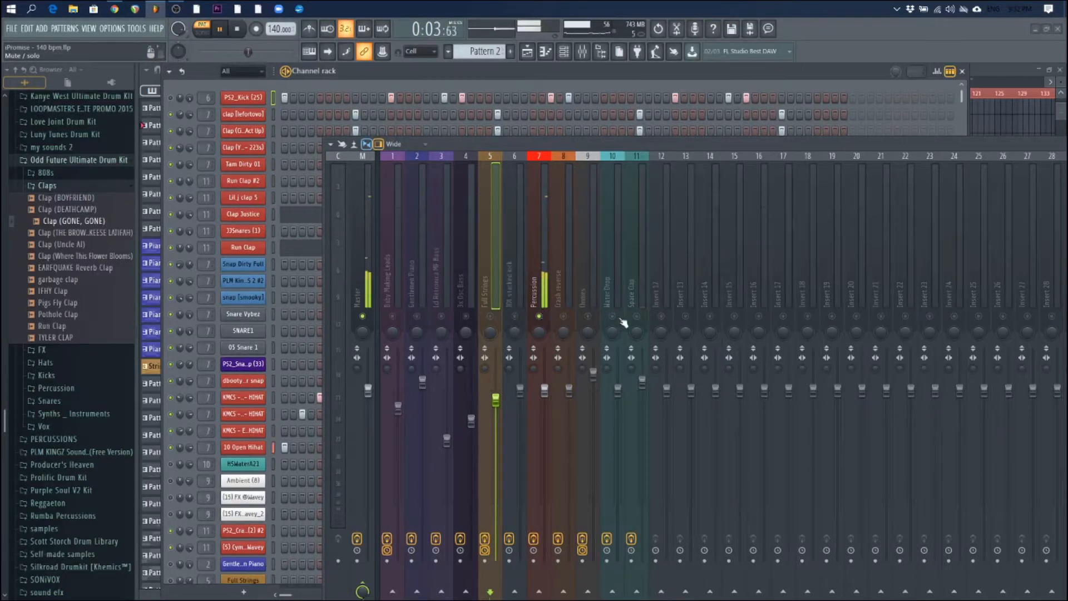
pyautogui.click(639, 316)
pyautogui.rightClick(540, 317)
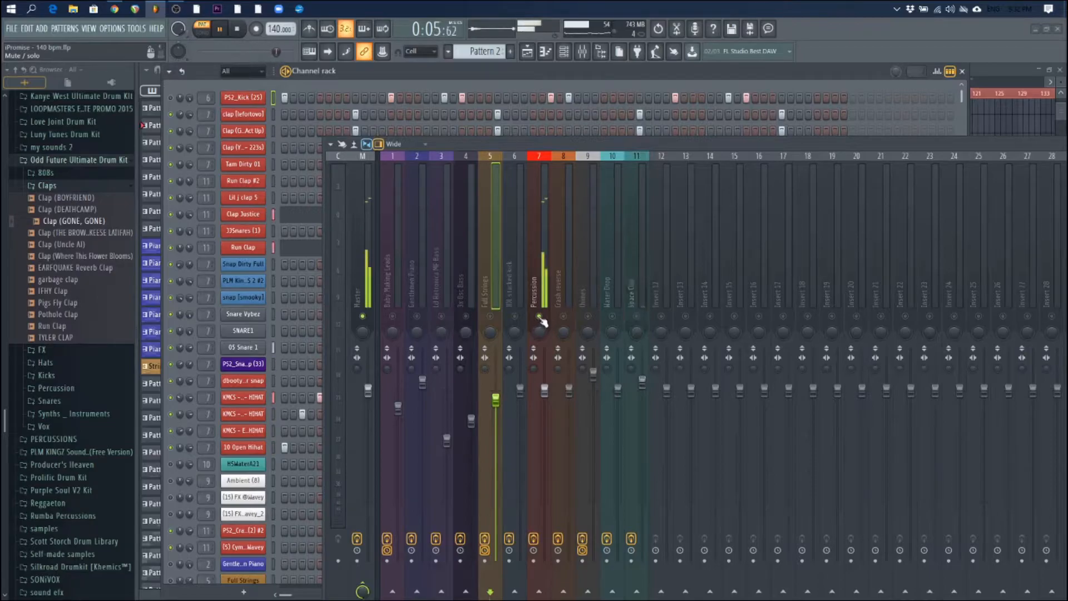
# Listen to Space Clap alone, add the stacked kick and Percussion mixer tracks, and reactivate all tracks after stopping playback.
pyautogui.click(540, 317)
pyautogui.click(637, 317)
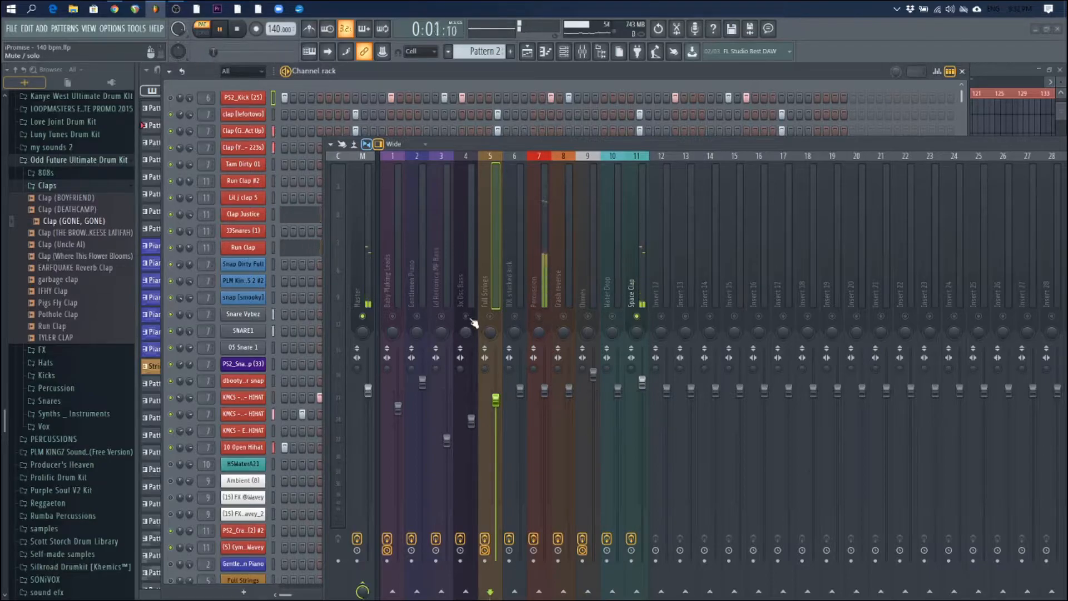
pyautogui.click(515, 316)
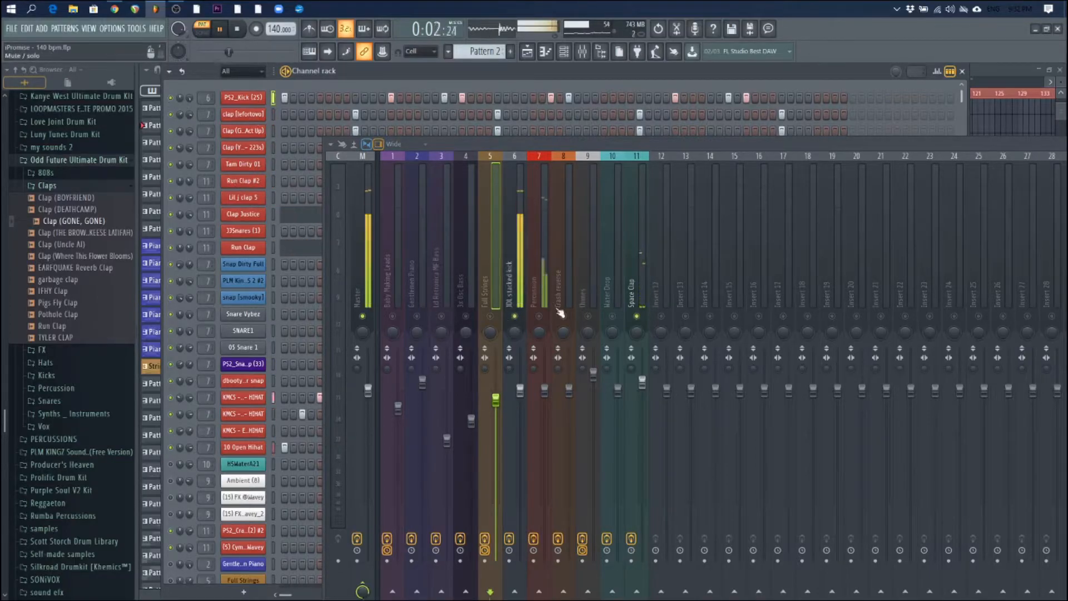
pyautogui.click(539, 316)
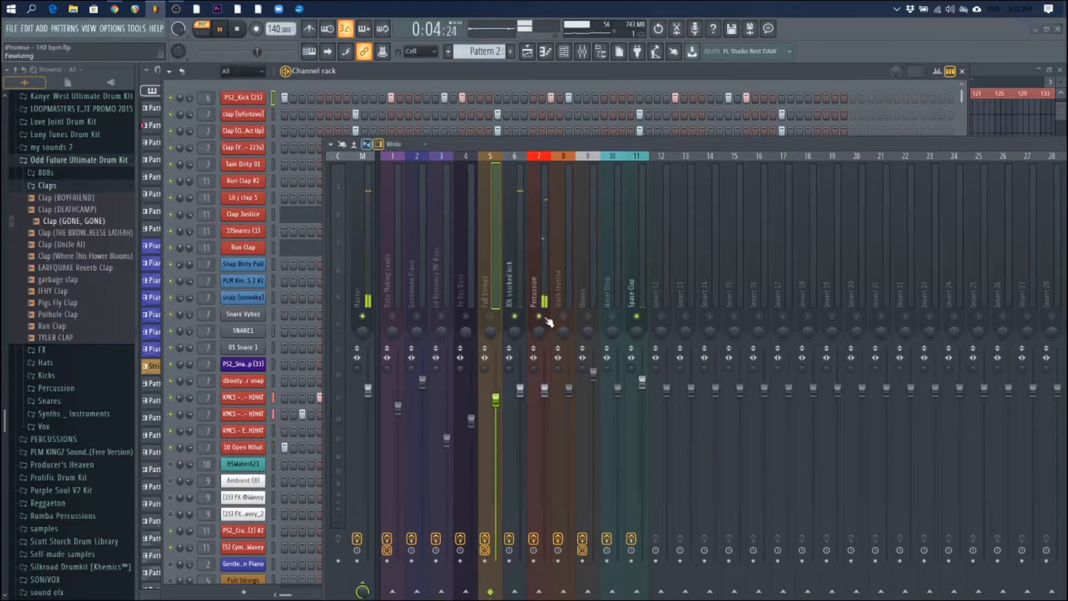
pyautogui.press('space')
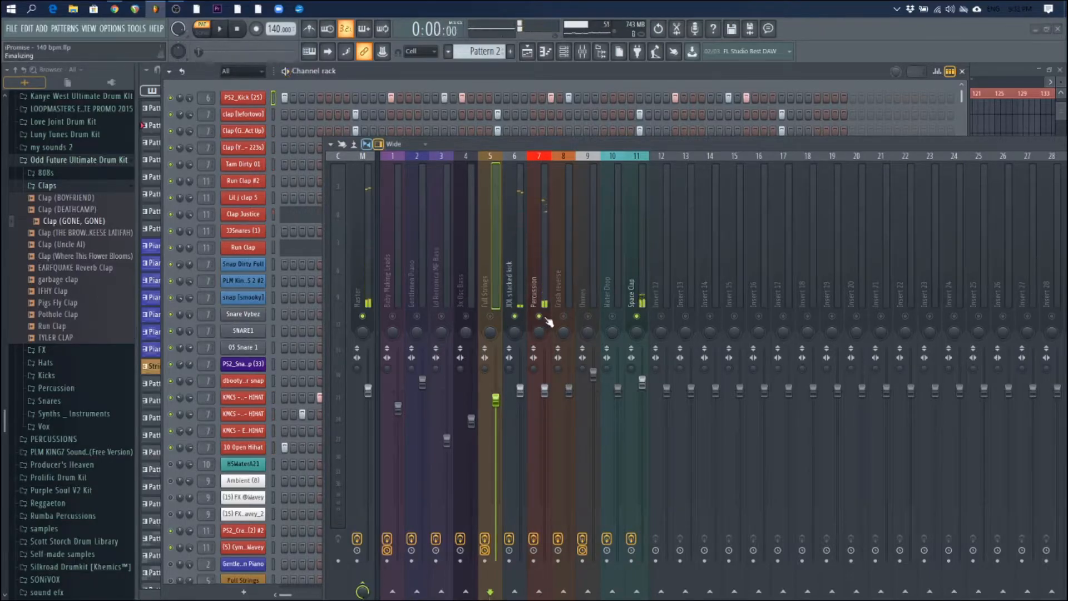
pyautogui.rightClick(515, 317)
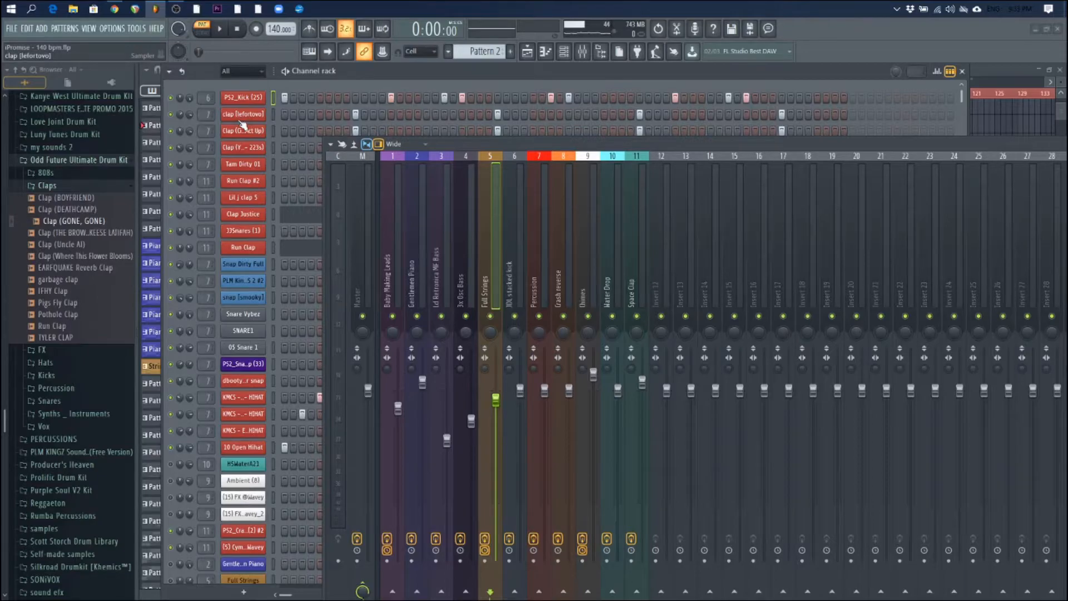
# Select the Percussion mixer track and bring the playlist and channel rack up behind the mixer.
pyautogui.click(534, 220)
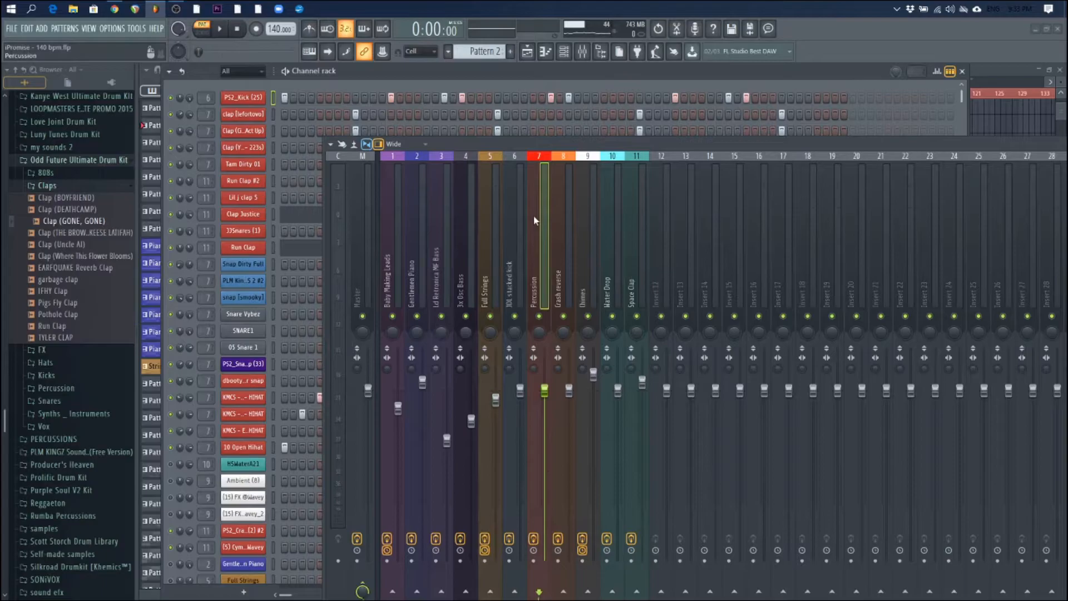
pyautogui.click(986, 69)
pyautogui.press('F9')
pyautogui.press('F9')
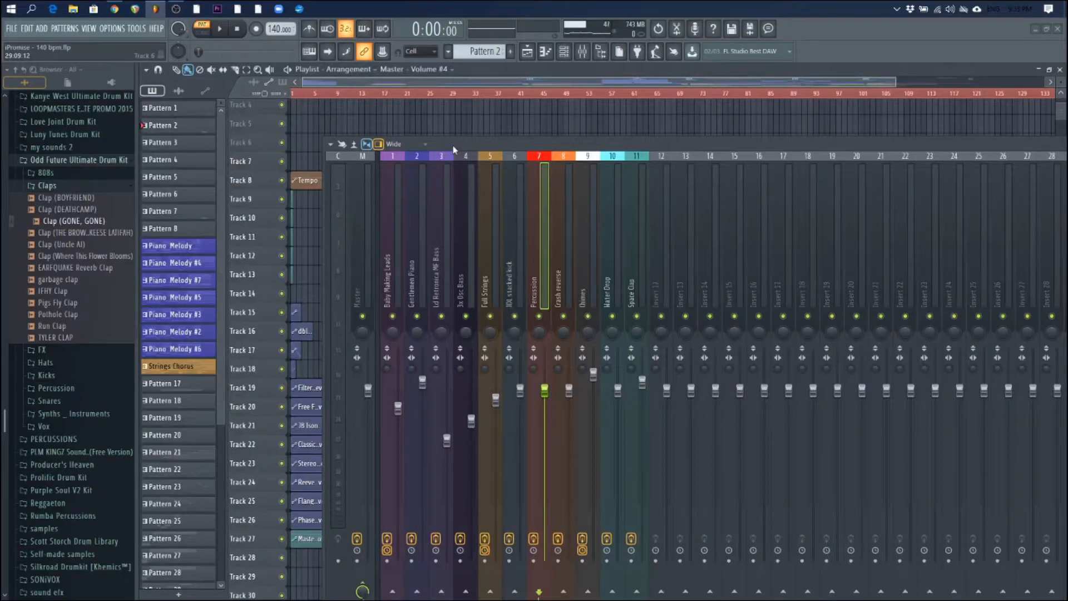
pyautogui.press('F6')
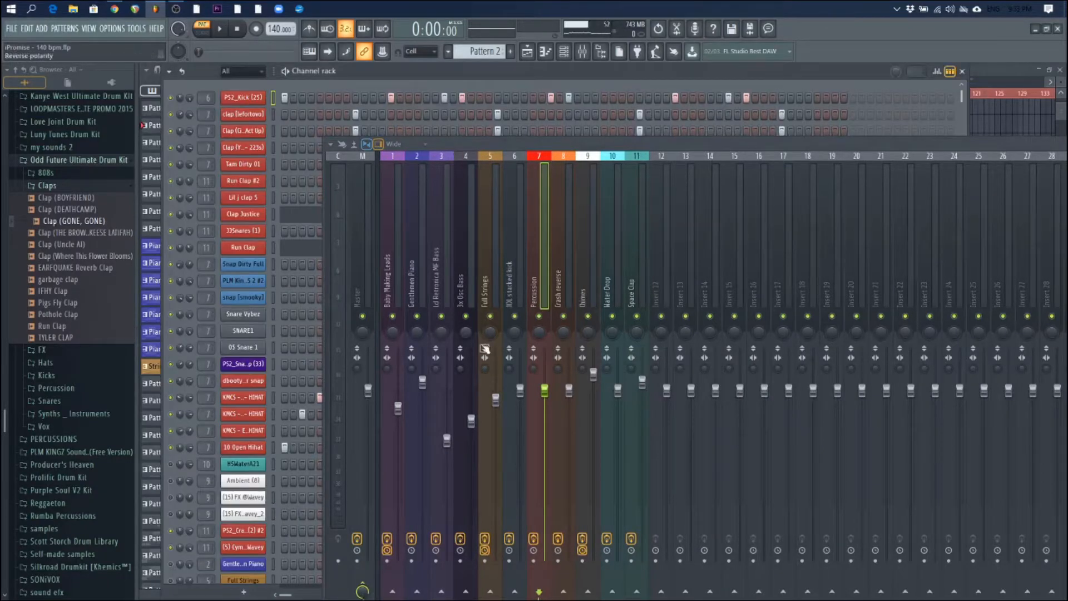
# Solo the Gentlemen Piano mixer track and play the song from the playlist with the mixer shown.
pyautogui.rightClick(418, 316)
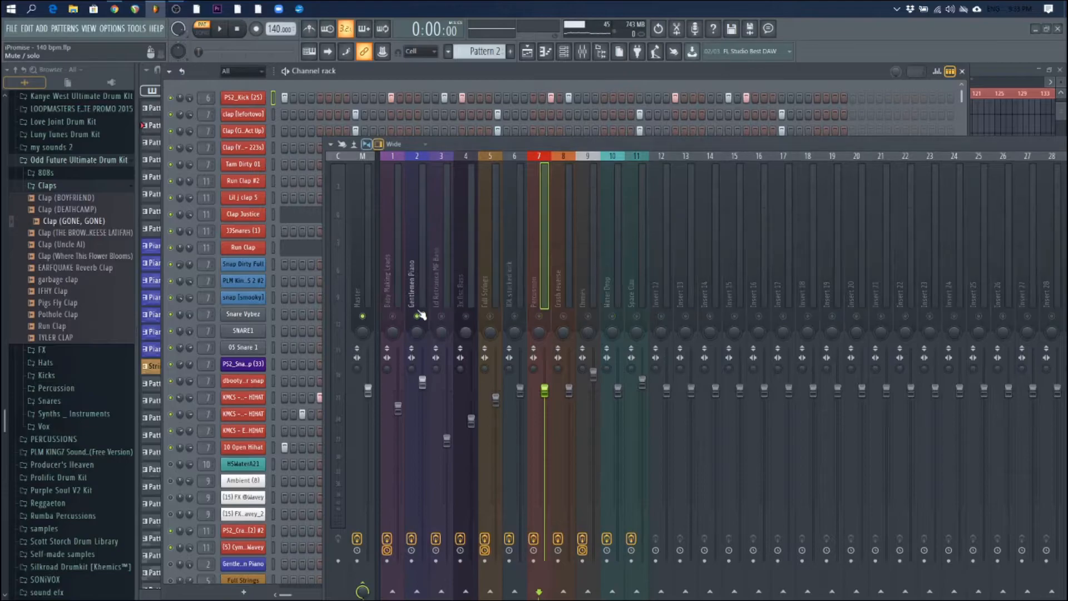
pyautogui.click(998, 70)
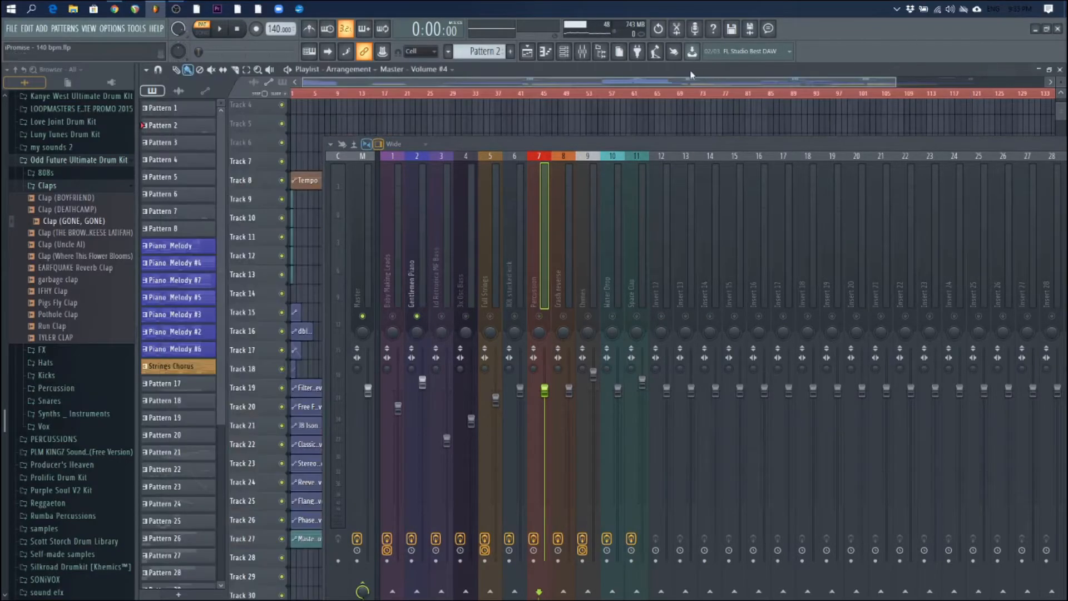
pyautogui.press('F9')
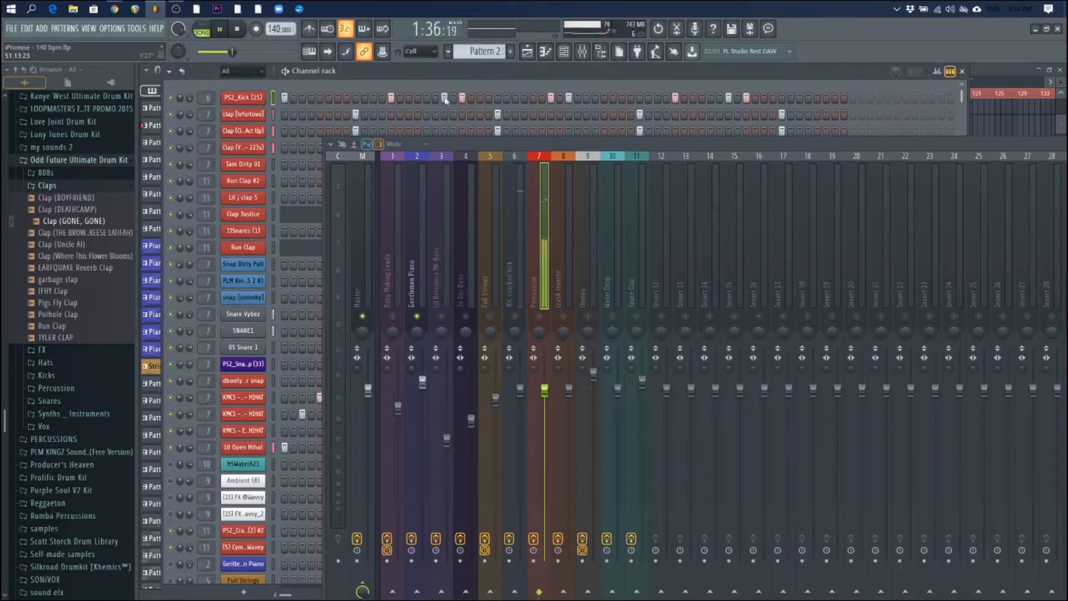
# Solo the 10 Open Hihat channel during playback and turn its solo off again.
pyautogui.rightClick(172, 447)
pyautogui.click(192, 429)
pyautogui.rightClick(172, 446)
pyautogui.click(182, 427)
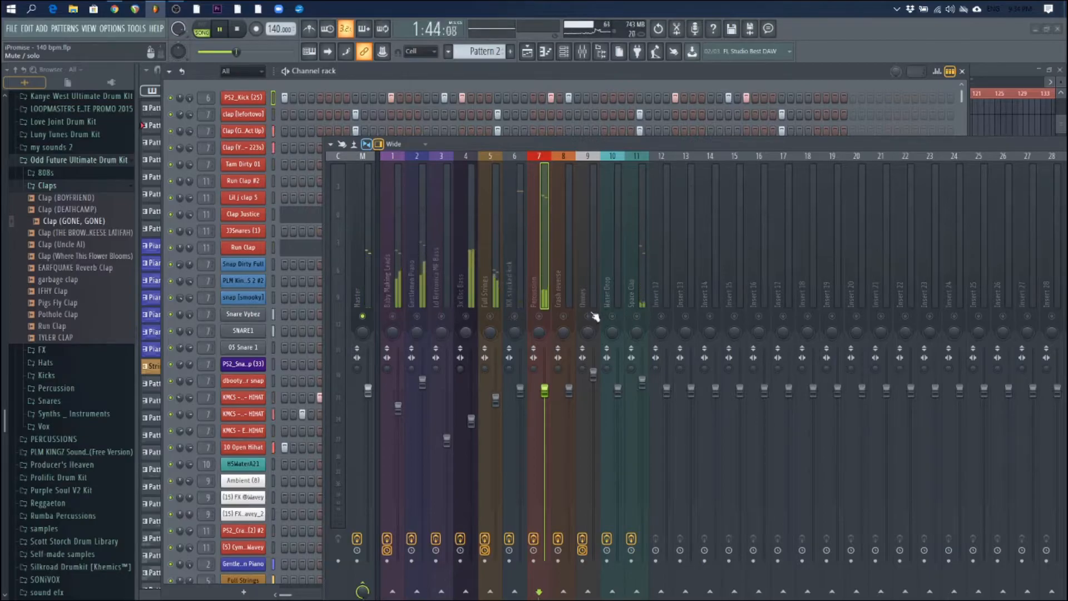
# Audition the song from the Full Strings mixer track, solo Water Drop and stop playback.
pyautogui.rightClick(490, 317)
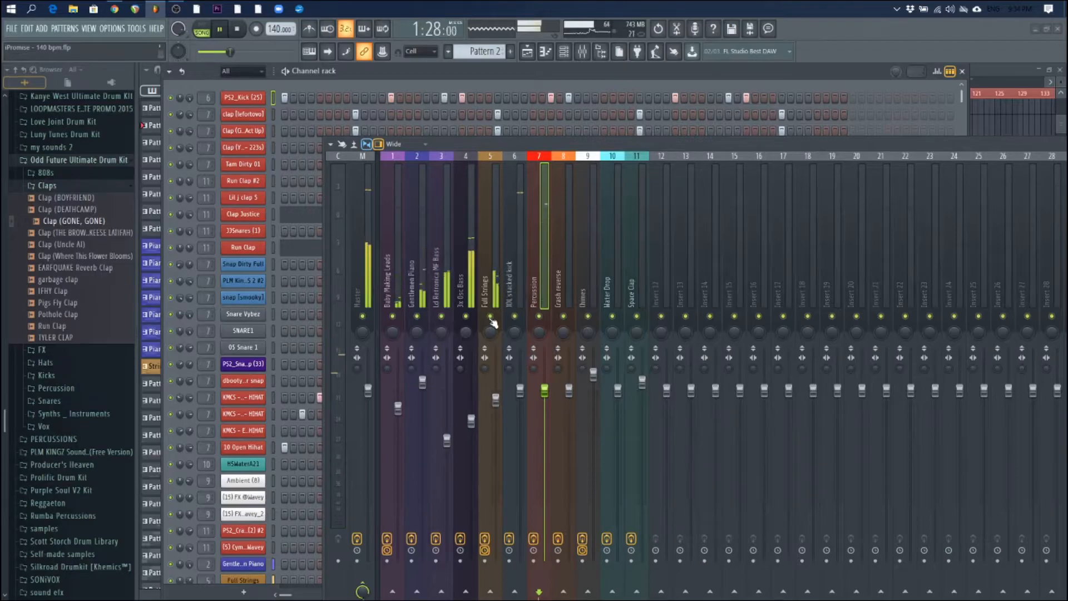
pyautogui.rightClick(612, 316)
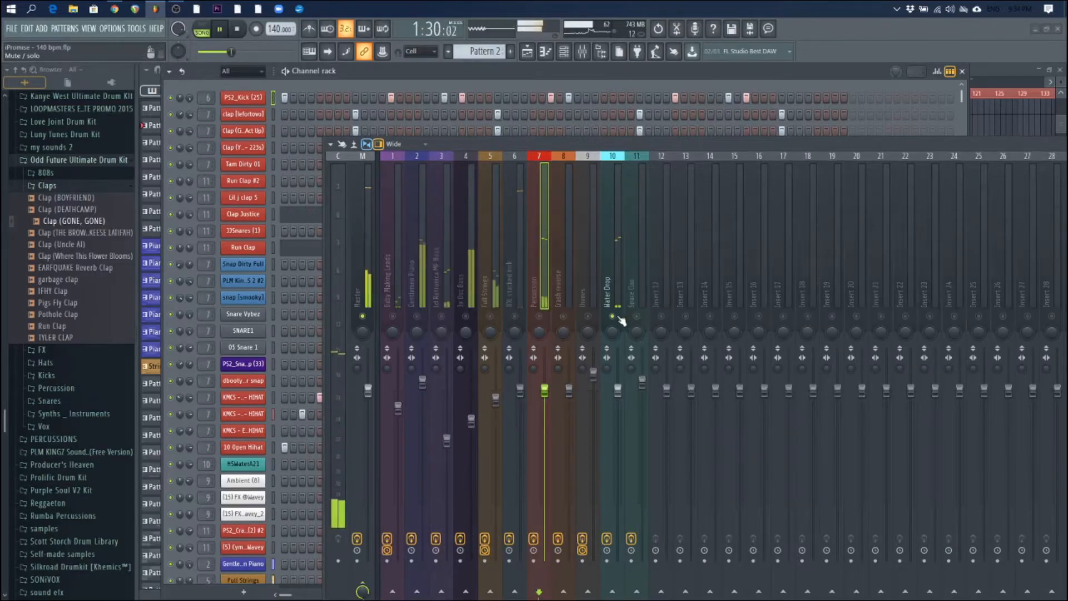
pyautogui.press('space')
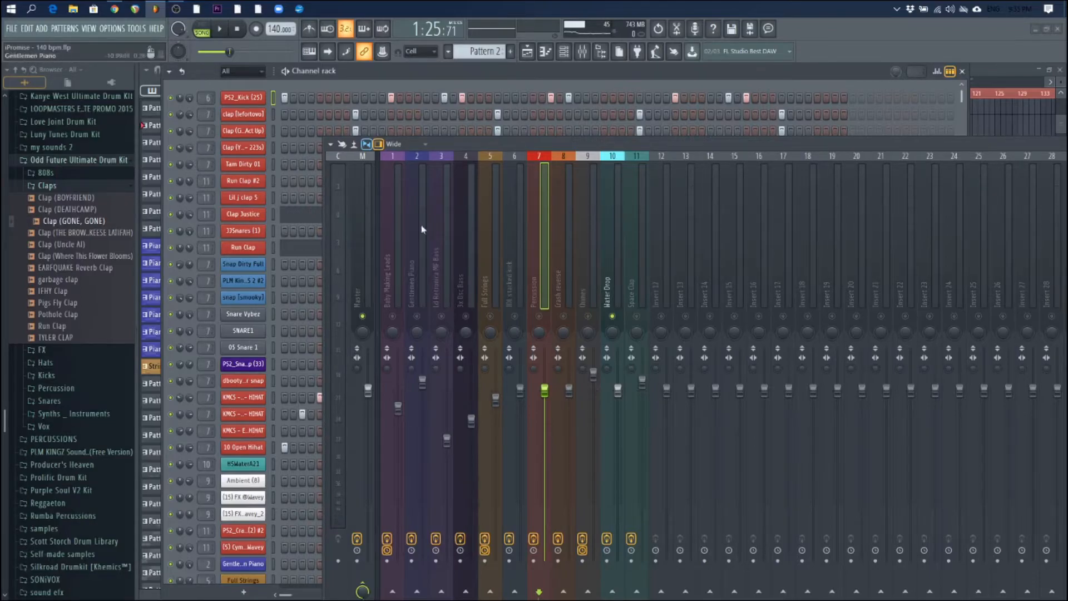
# Add the Run Clap sample from the Claps folder as a new channel above PS2_Kick (25) and preview its waveform.
pyautogui.click(358, 229)
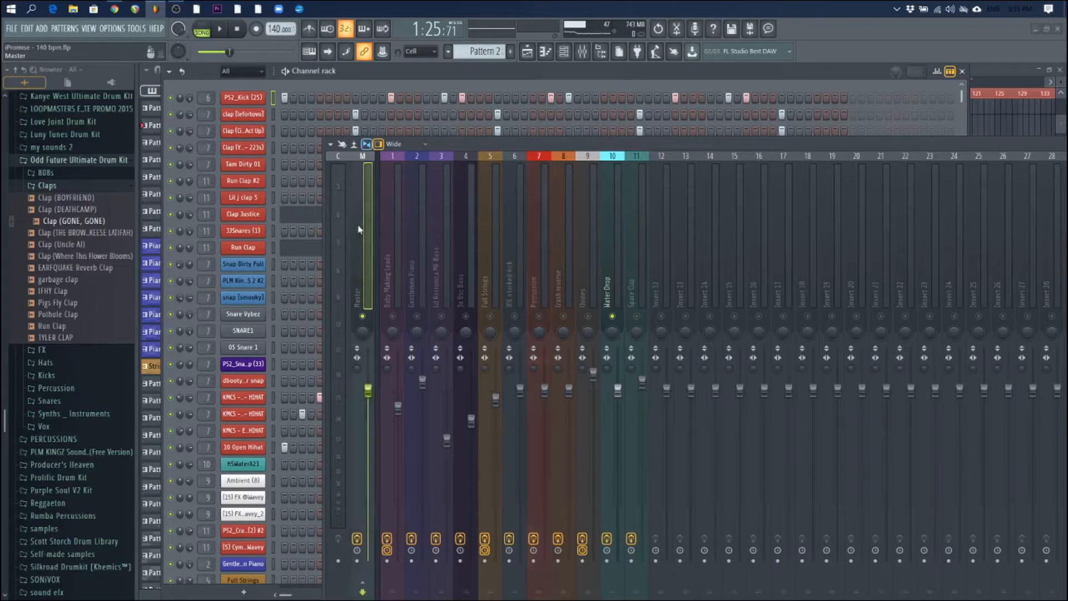
pyautogui.click(393, 232)
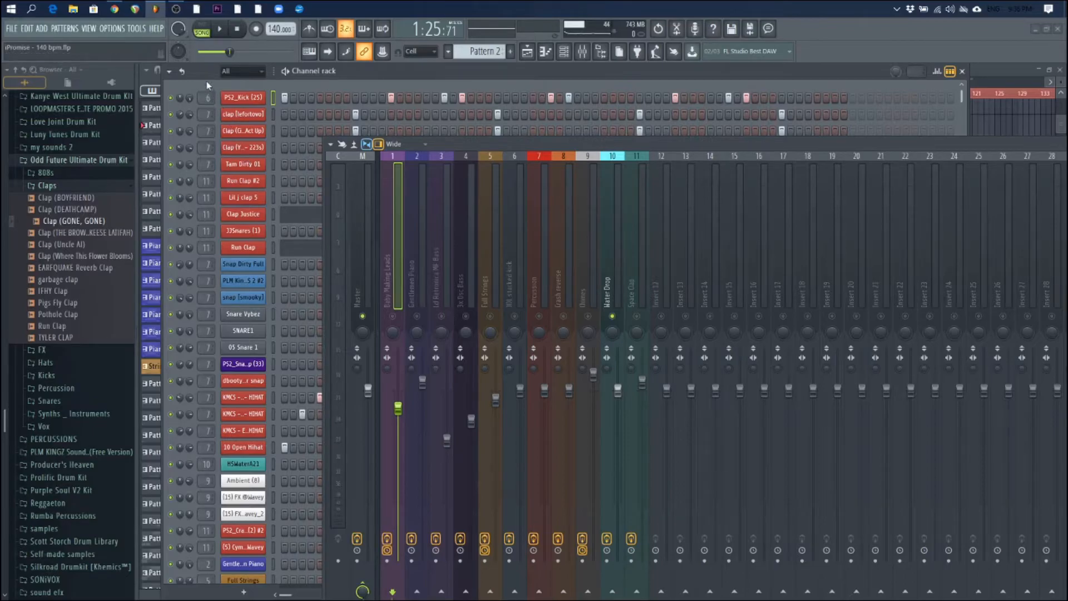
pyautogui.click(77, 245)
pyautogui.moveTo(61, 326); pyautogui.dragTo(227, 84)
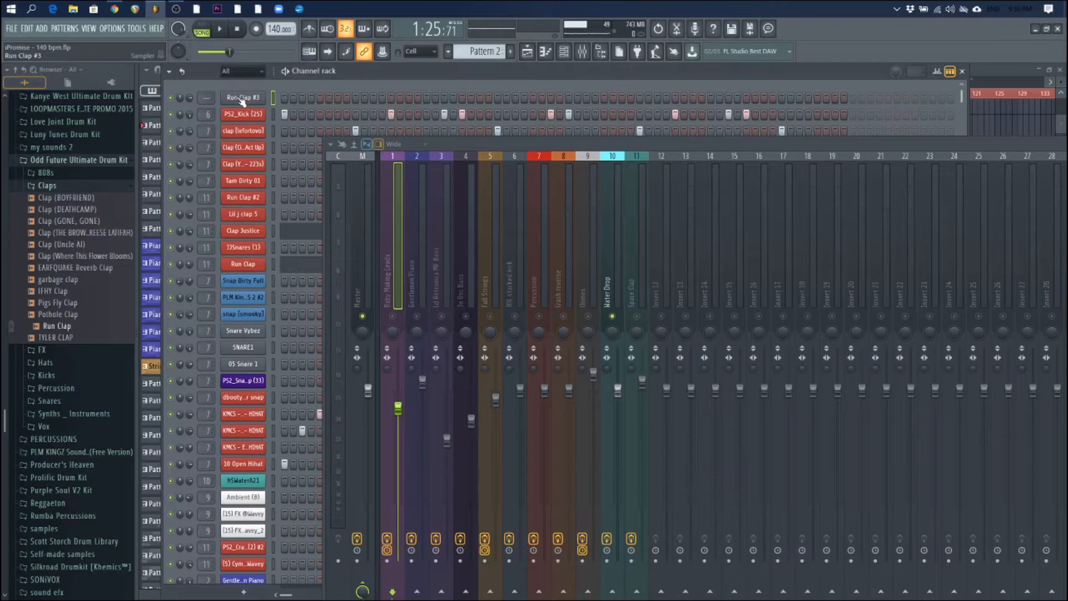
pyautogui.click(242, 99)
pyautogui.click(286, 445)
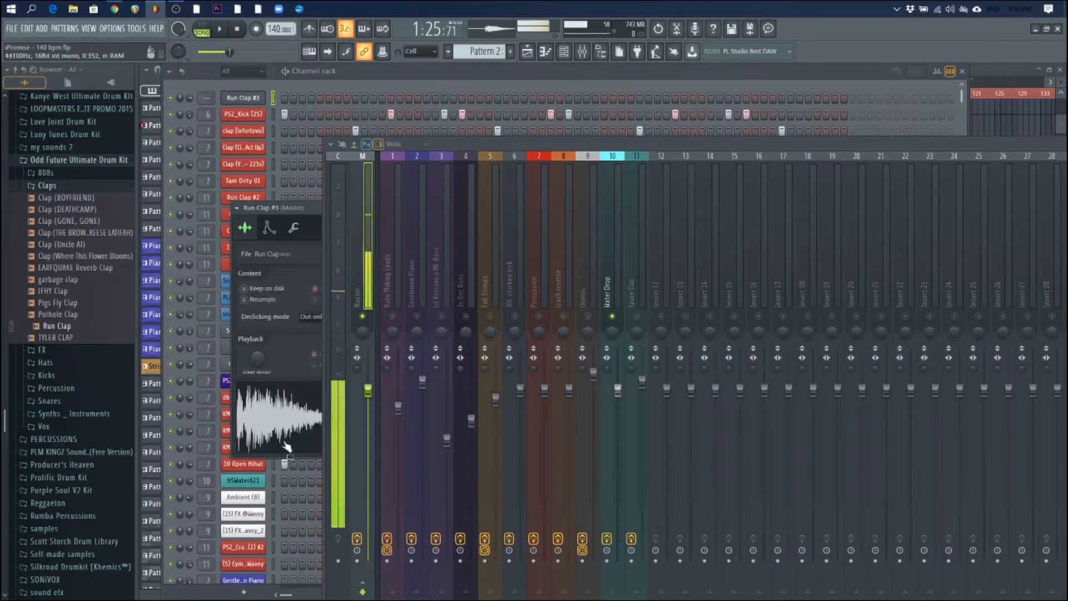
# Paste the copied step sequence onto the Run Clap #3 channel and play the song with the mixer shown.
pyautogui.rightClick(251, 98)
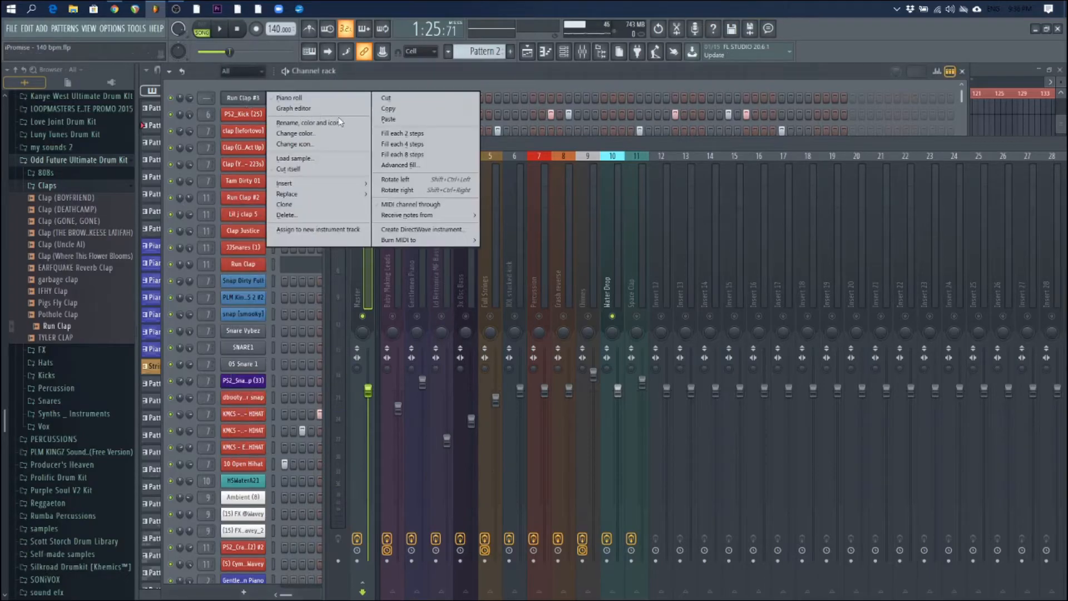
pyautogui.click(389, 119)
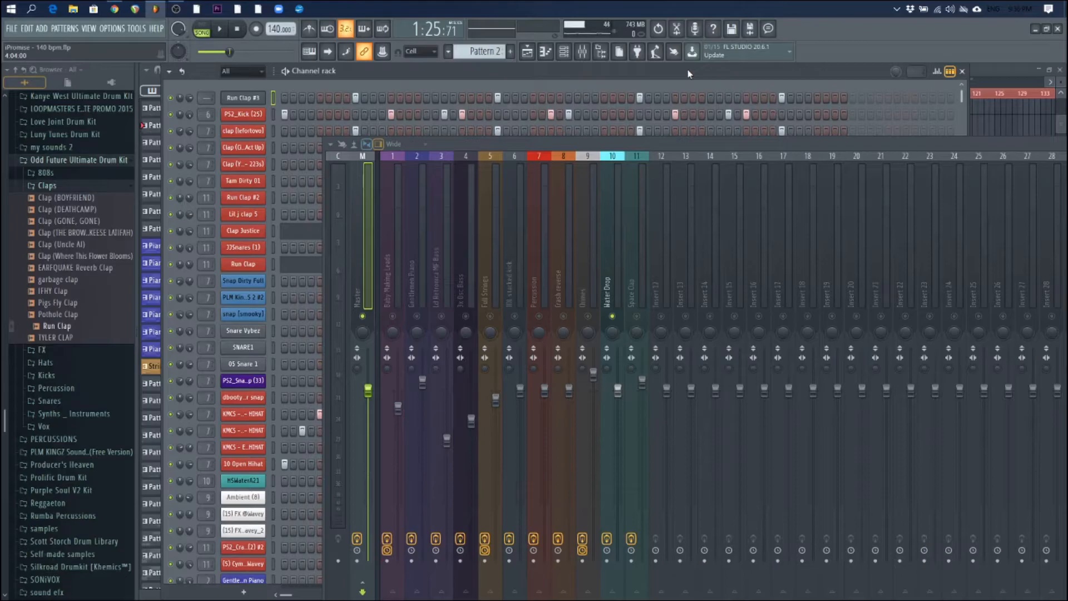
pyautogui.press('space')
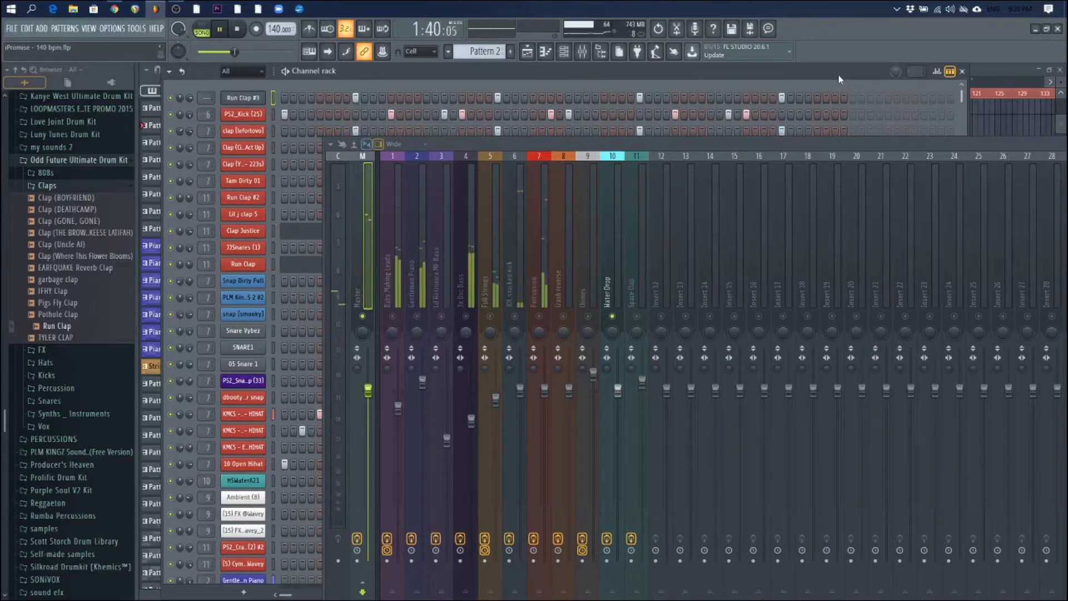
pyautogui.press('space')
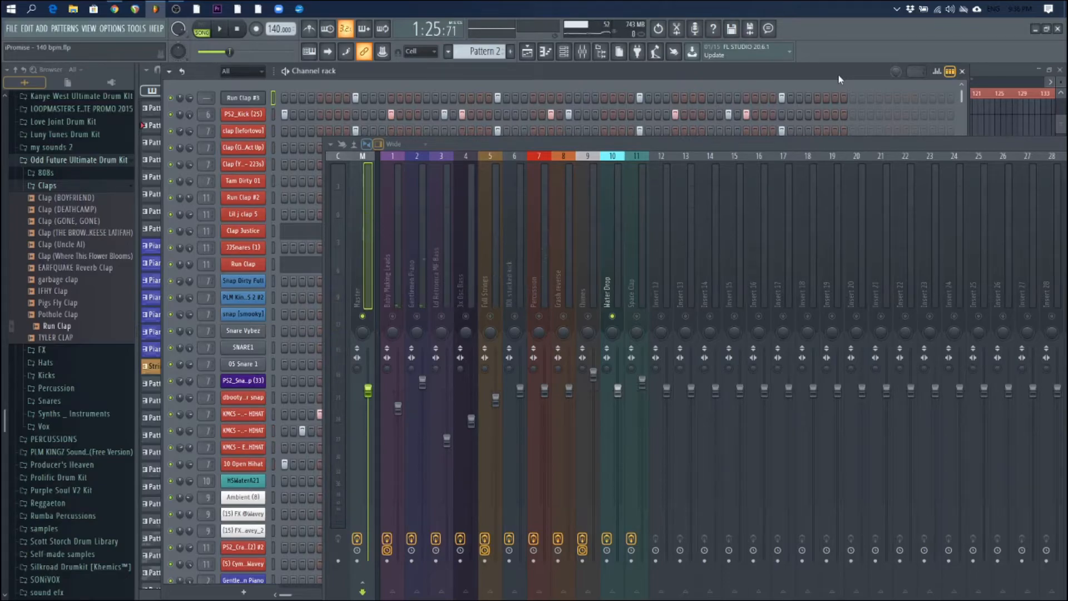
# Route the Run Clap #3 channel to mixer track 7 and select the Master mixer track.
pyautogui.moveTo(203, 96); pyautogui.dragTo(203, 64)
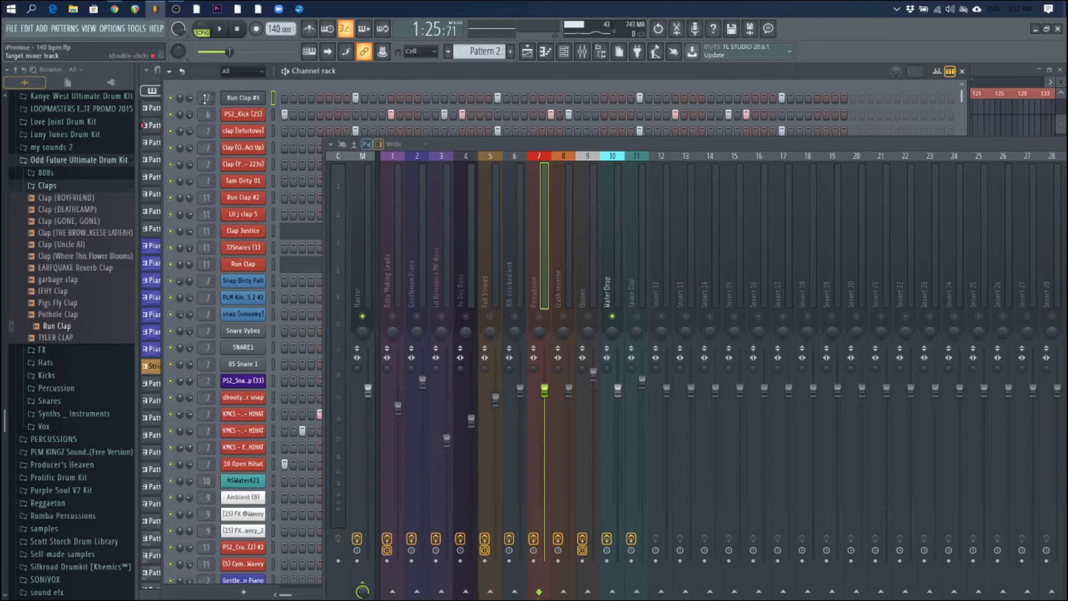
pyautogui.click(360, 211)
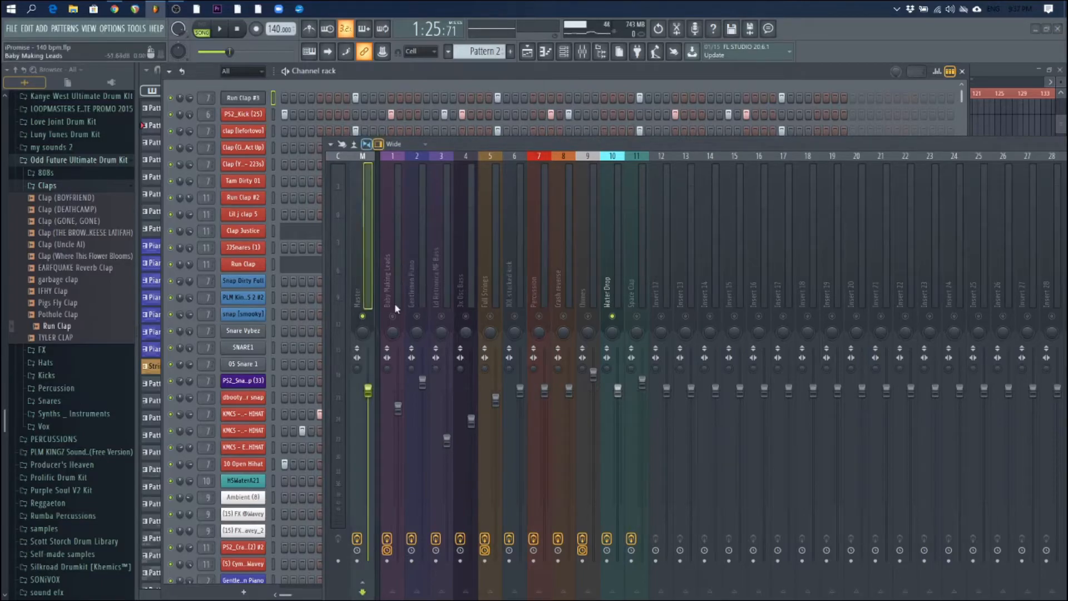
# Turn all mixer tracks back on and delete the Run Clap #3 channel from the channel rack.
pyautogui.click(398, 319)
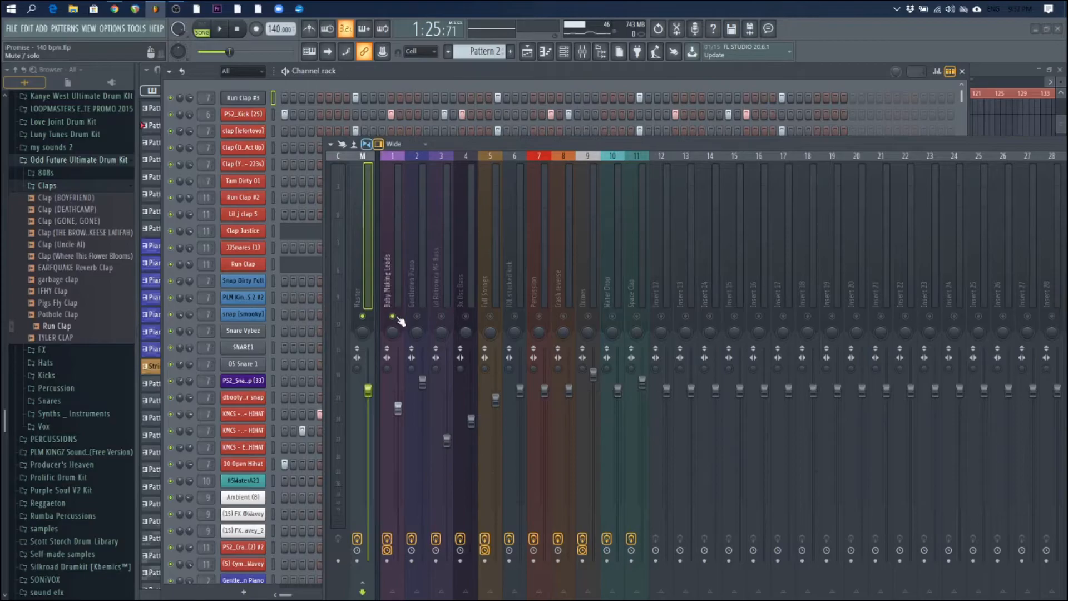
pyautogui.rightClick(396, 318)
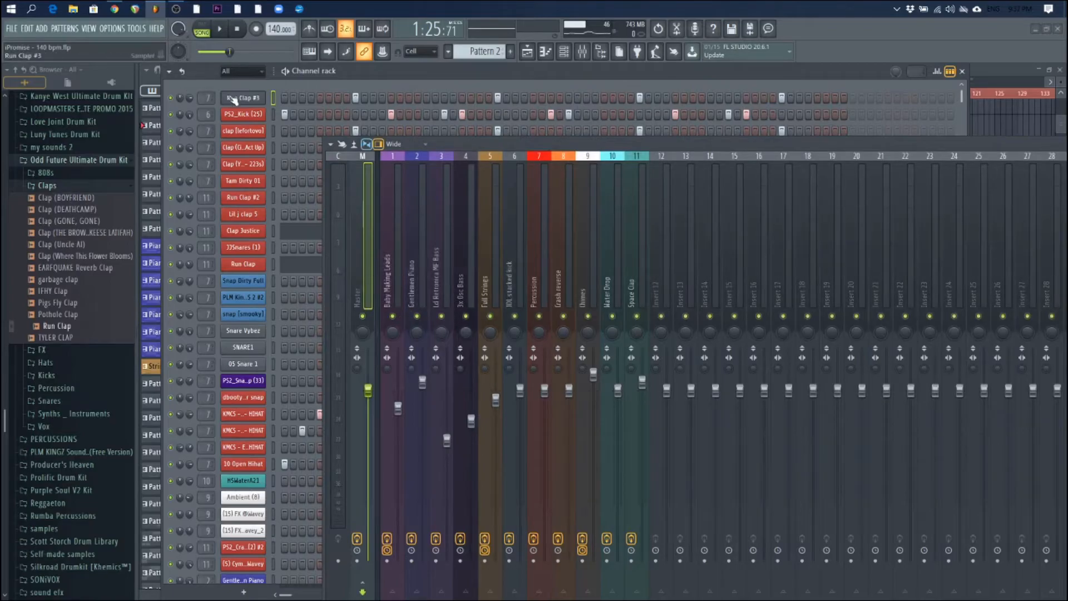
pyautogui.rightClick(234, 98)
pyautogui.click(281, 214)
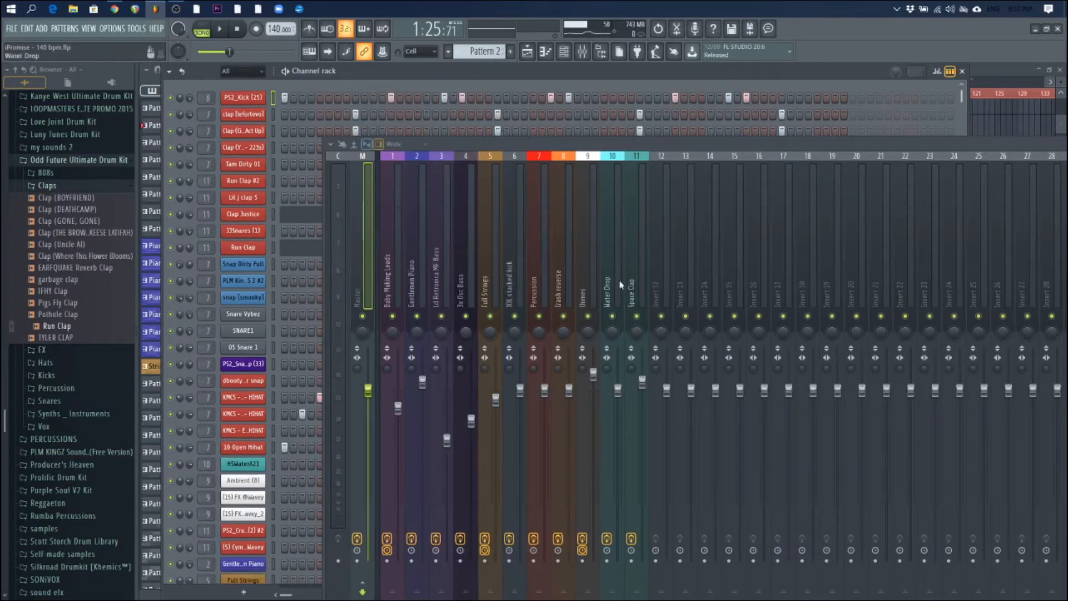
# Show the playlist and begin exporting the project as an MP3 file.
pyautogui.press('F5')
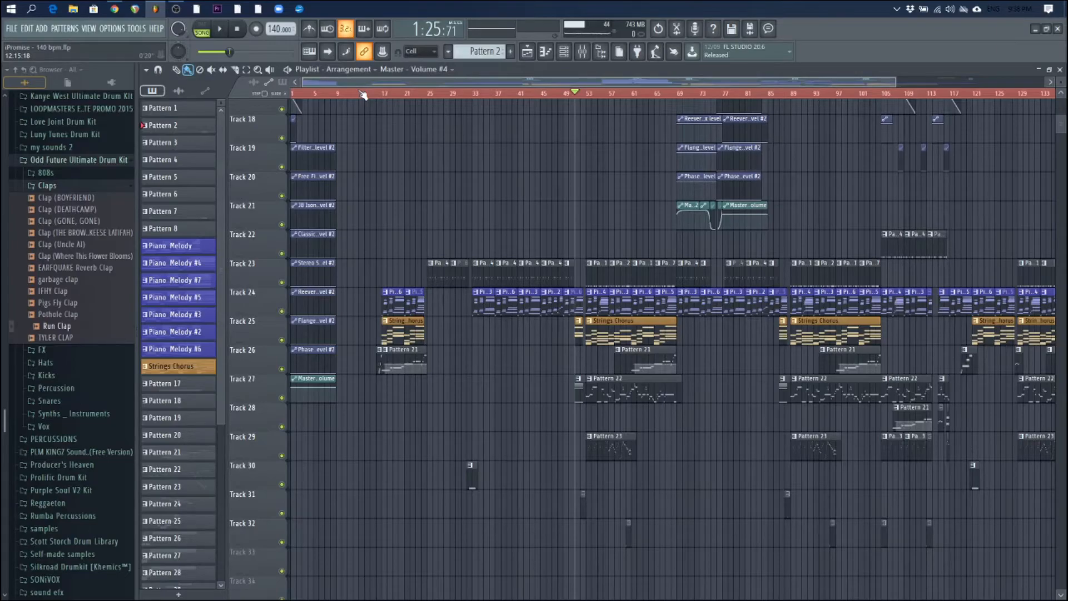
pyautogui.hotkey('ctrl', 'shift', 's')
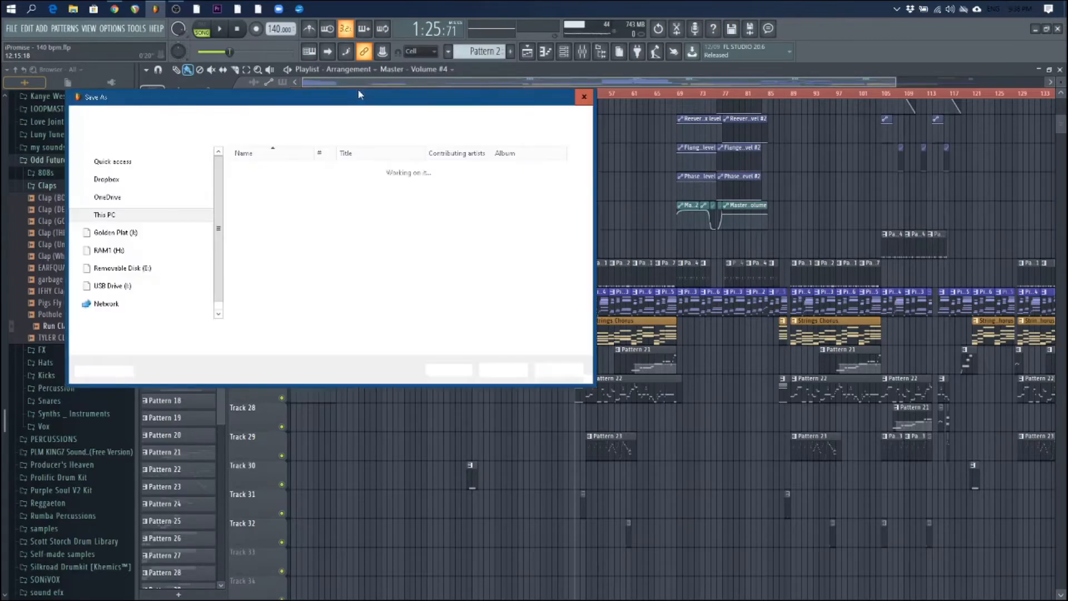
pyautogui.press('Escape')
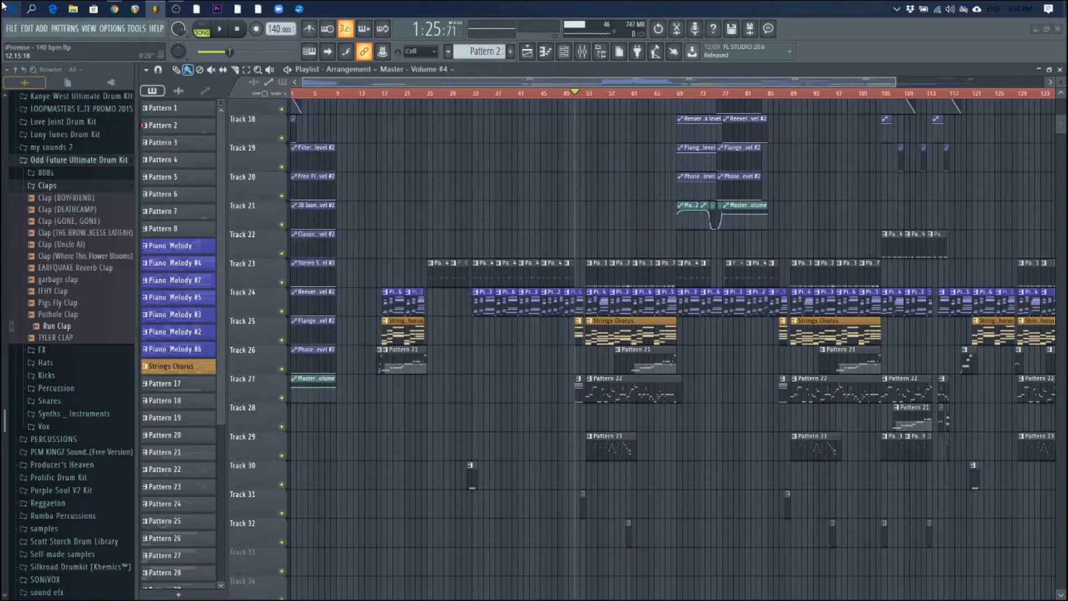
pyautogui.click(14, 29)
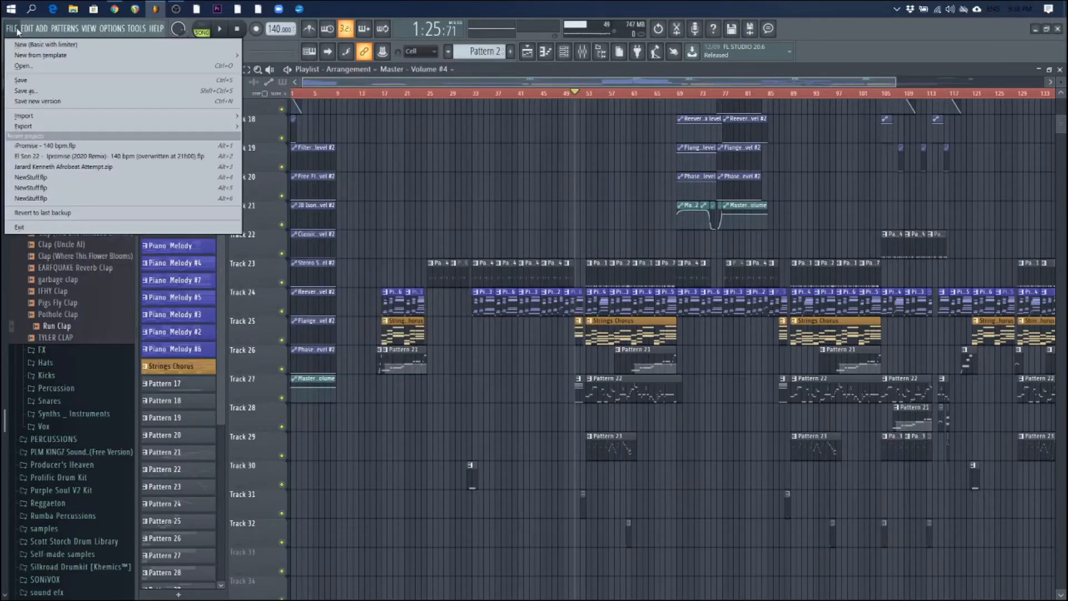
pyautogui.moveTo(151, 130)
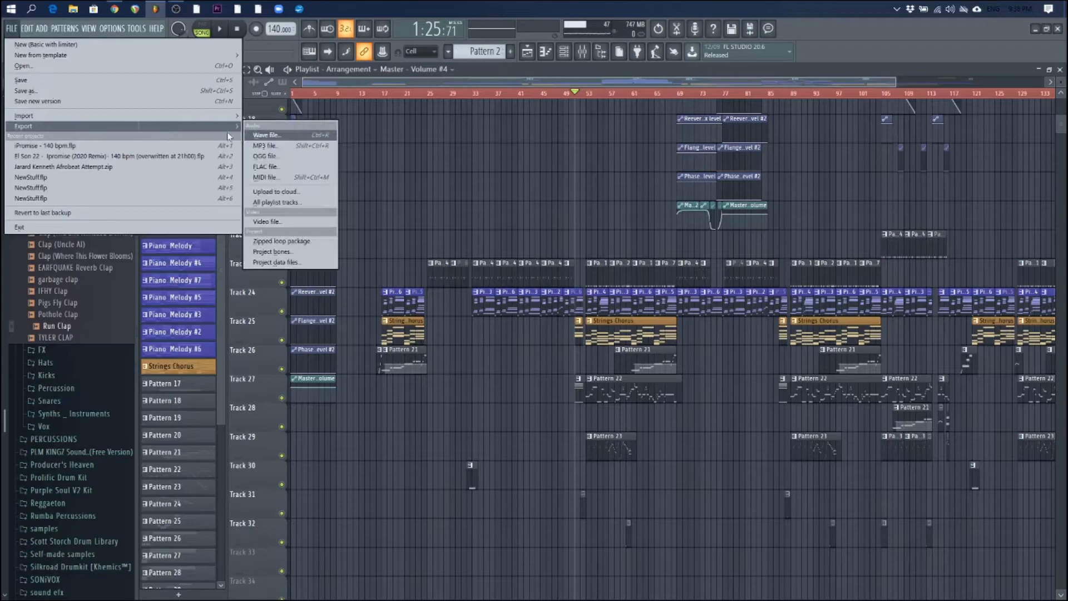
pyautogui.click(281, 147)
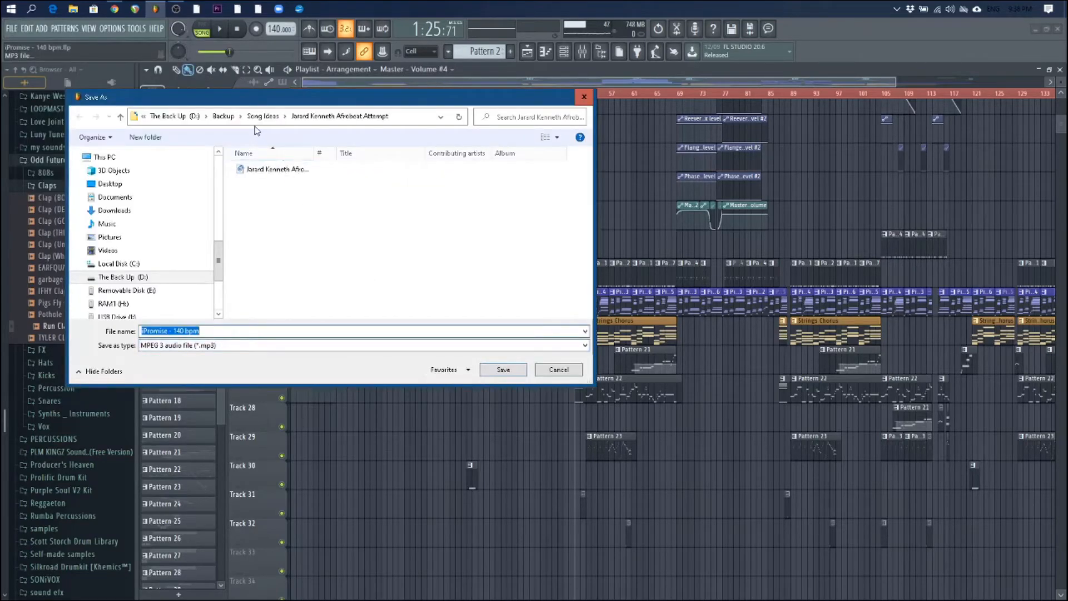
# Save the export as iPromise - 140 bpm in Backup > Song Ideas > Ipromise Training > iPromise Training.
pyautogui.click(223, 116)
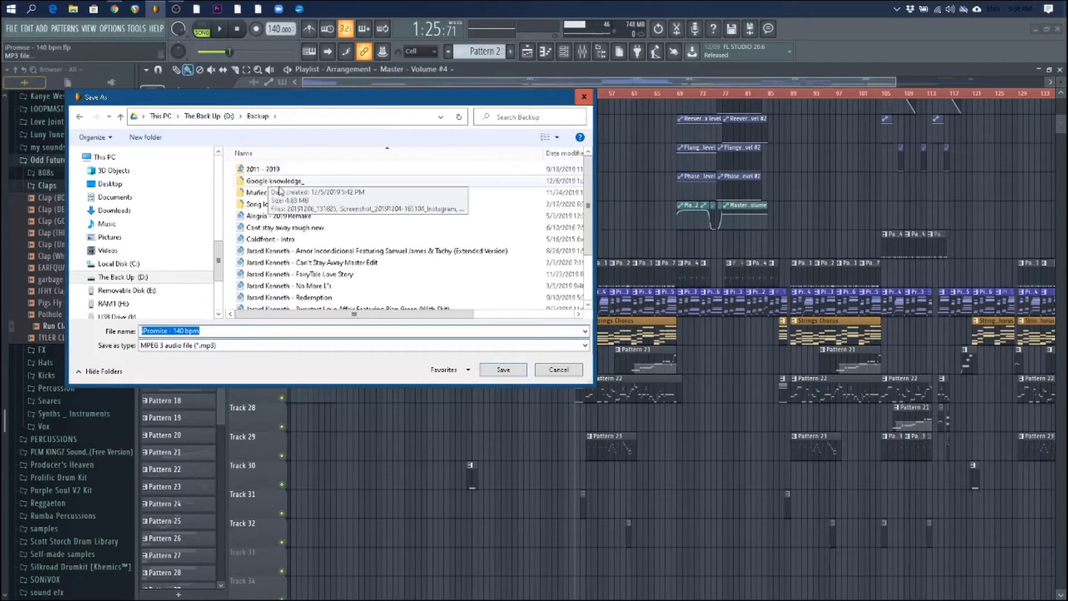
pyautogui.doubleClick(271, 204)
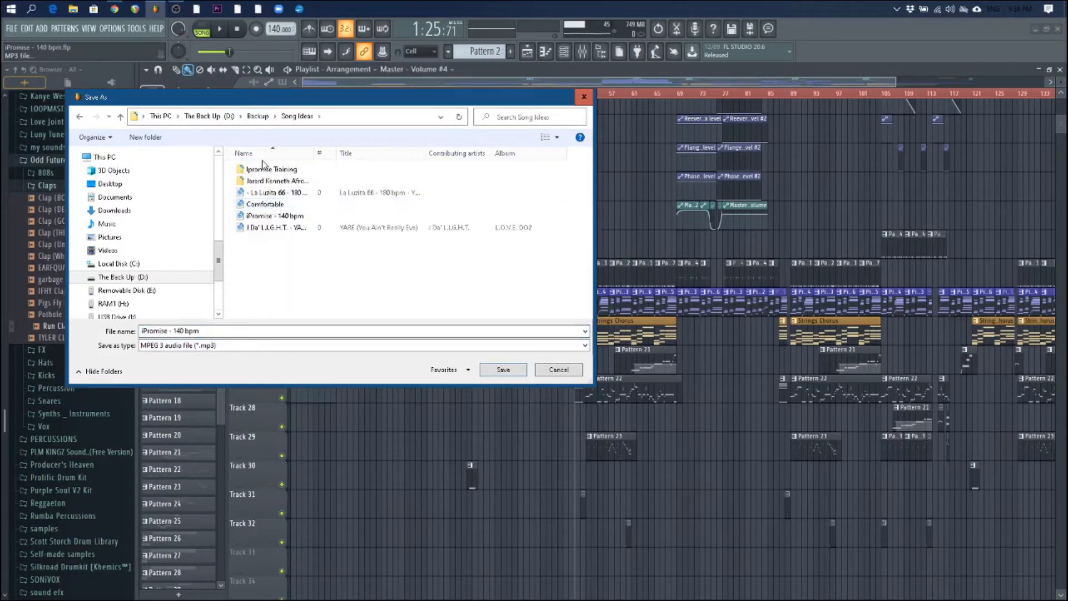
pyautogui.doubleClick(295, 169)
pyautogui.doubleClick(285, 170)
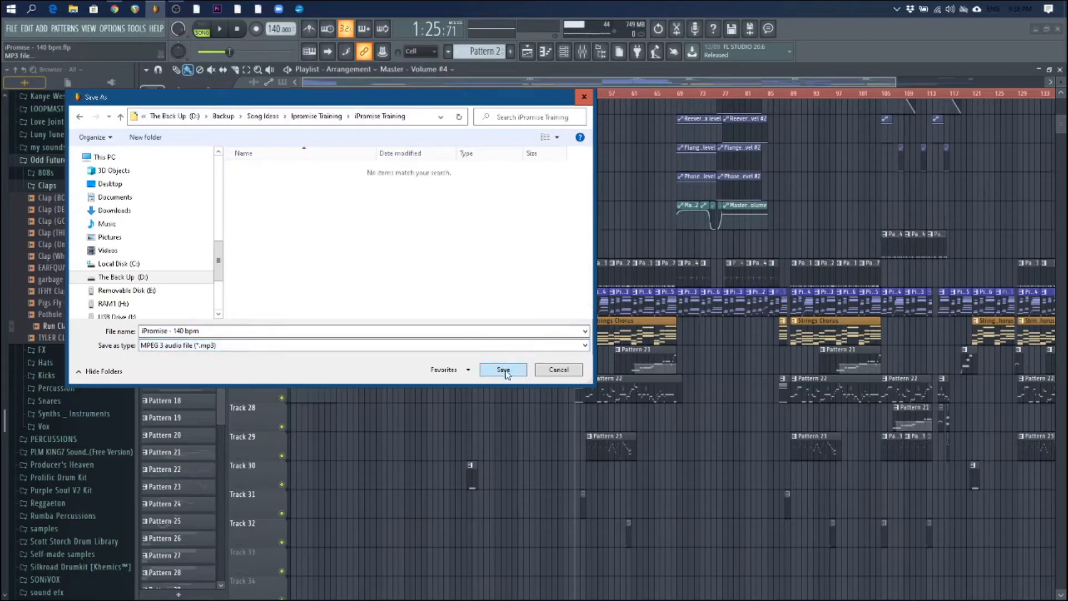
pyautogui.click(585, 345)
pyautogui.click(326, 373)
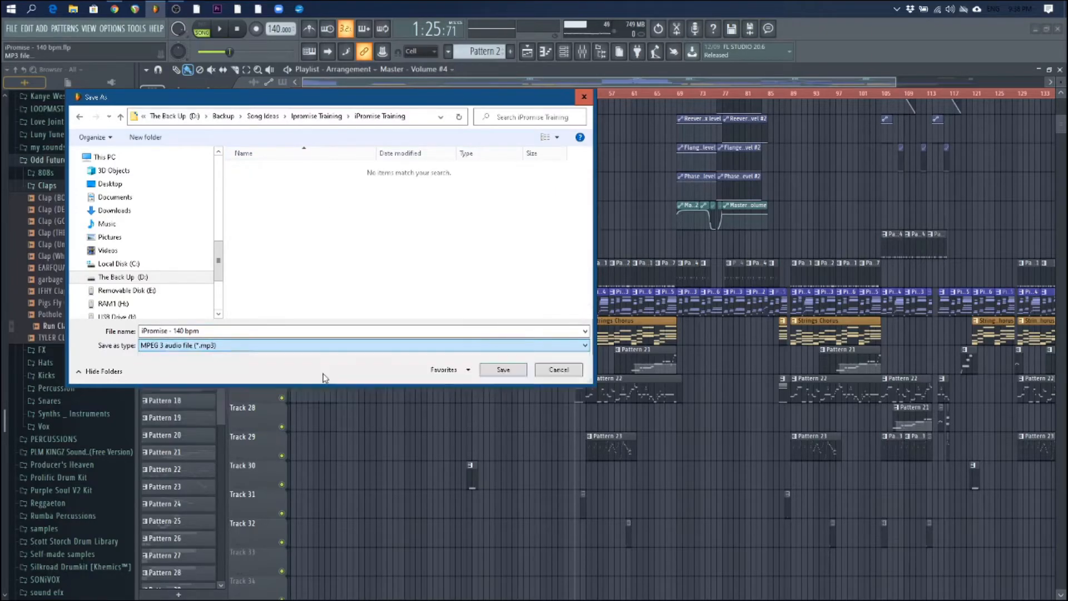
pyautogui.click(481, 346)
pyautogui.click(308, 382)
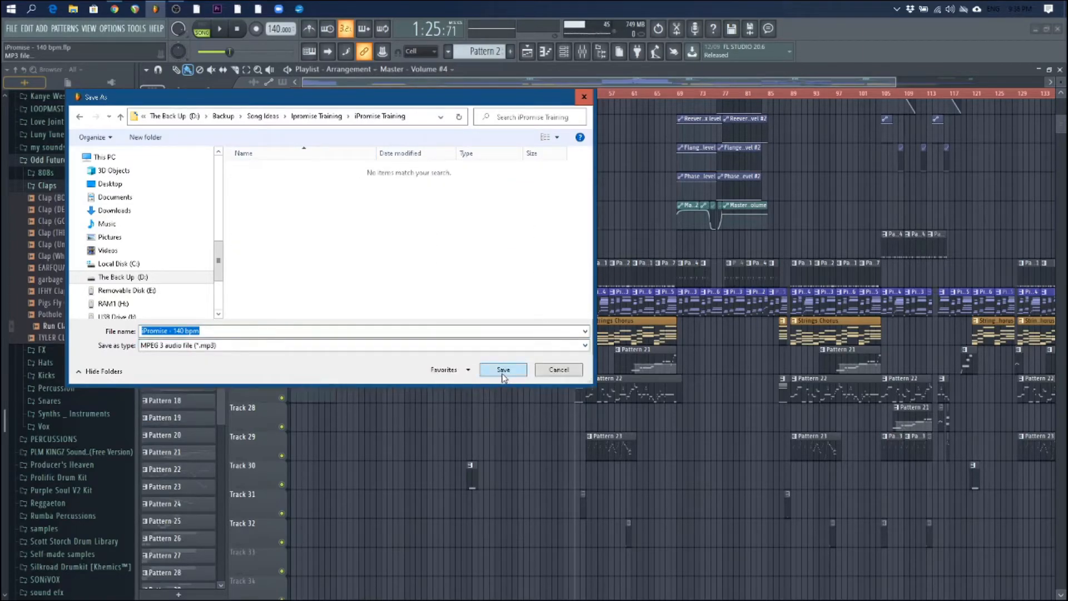
pyautogui.click(500, 371)
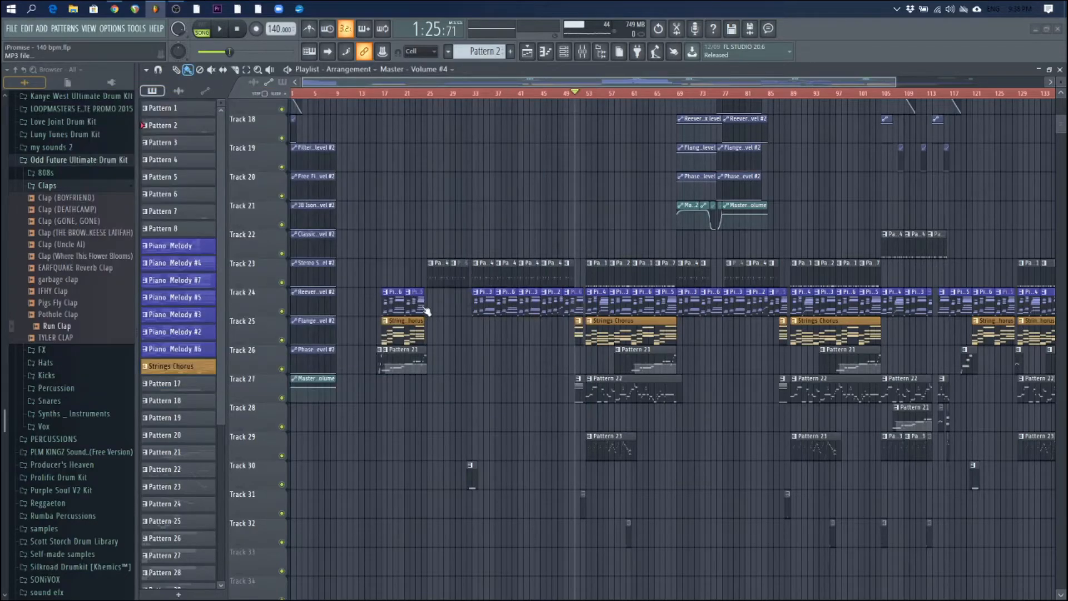
# Set the output format to WAV, keep 24Bit int and Stereo, and start rendering with split mixer tracks.
pyautogui.click(438, 213)
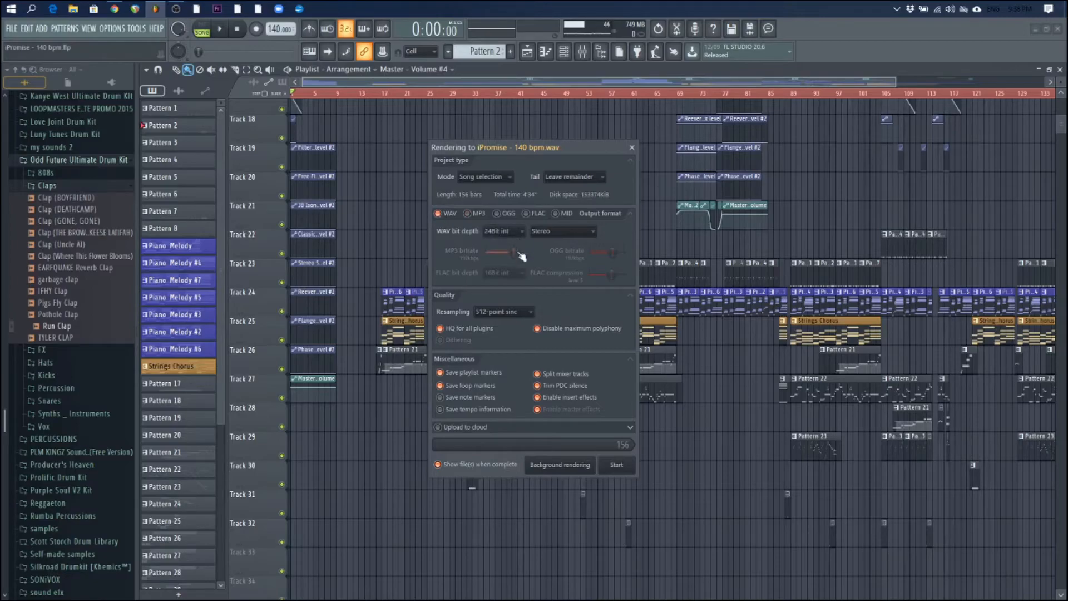
pyautogui.click(503, 232)
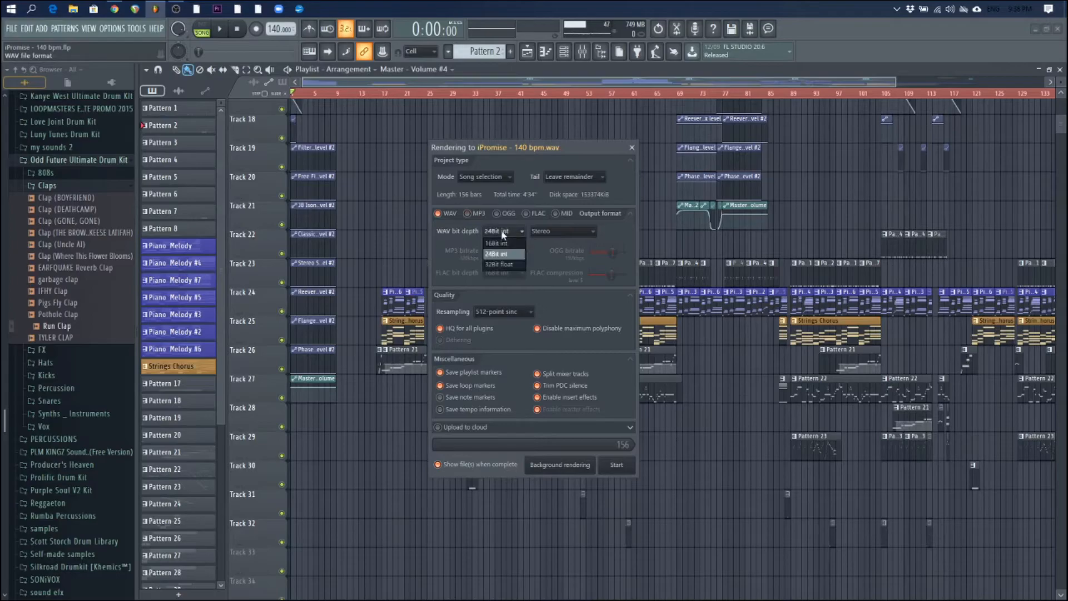
pyautogui.click(551, 232)
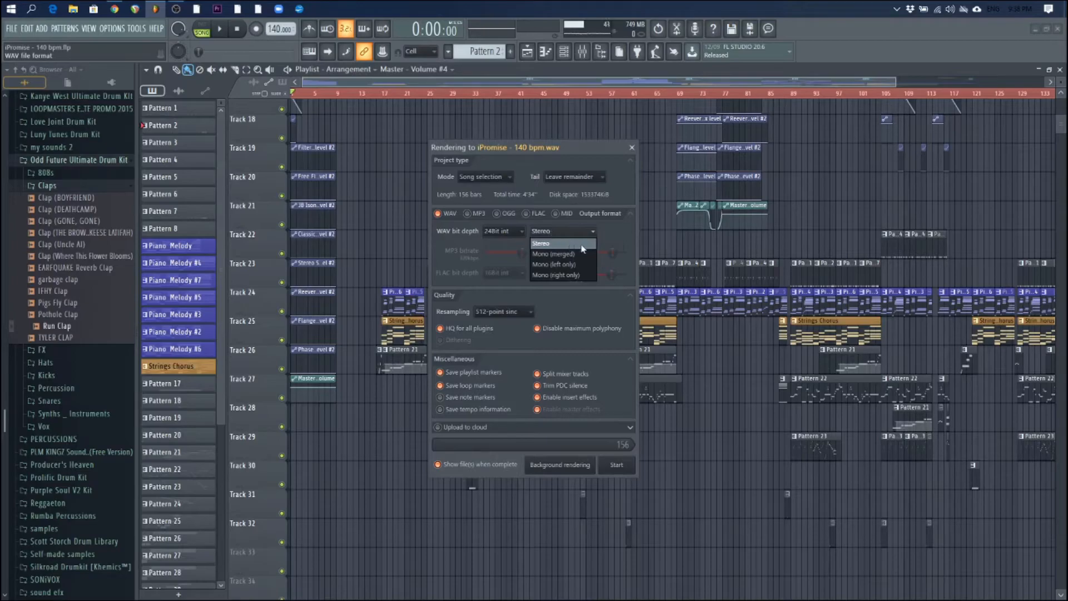
pyautogui.click(556, 244)
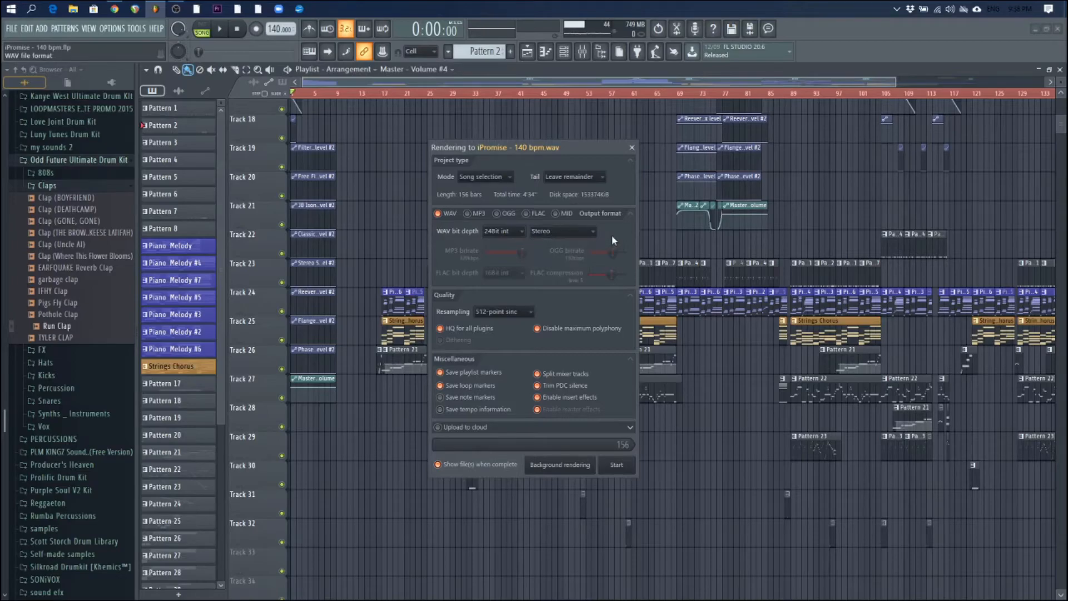
pyautogui.click(509, 231)
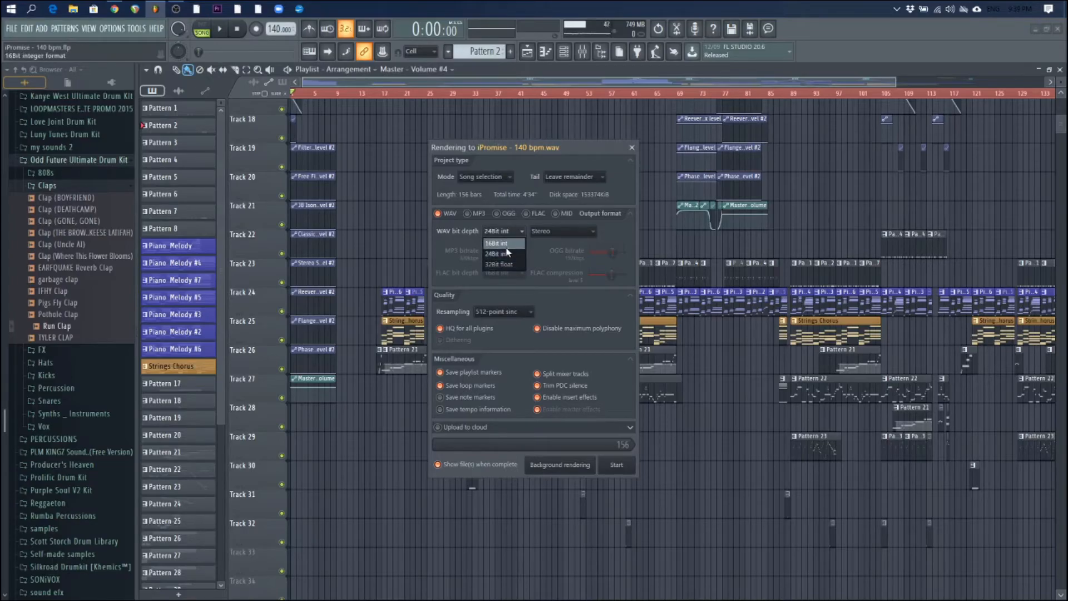
pyautogui.click(453, 241)
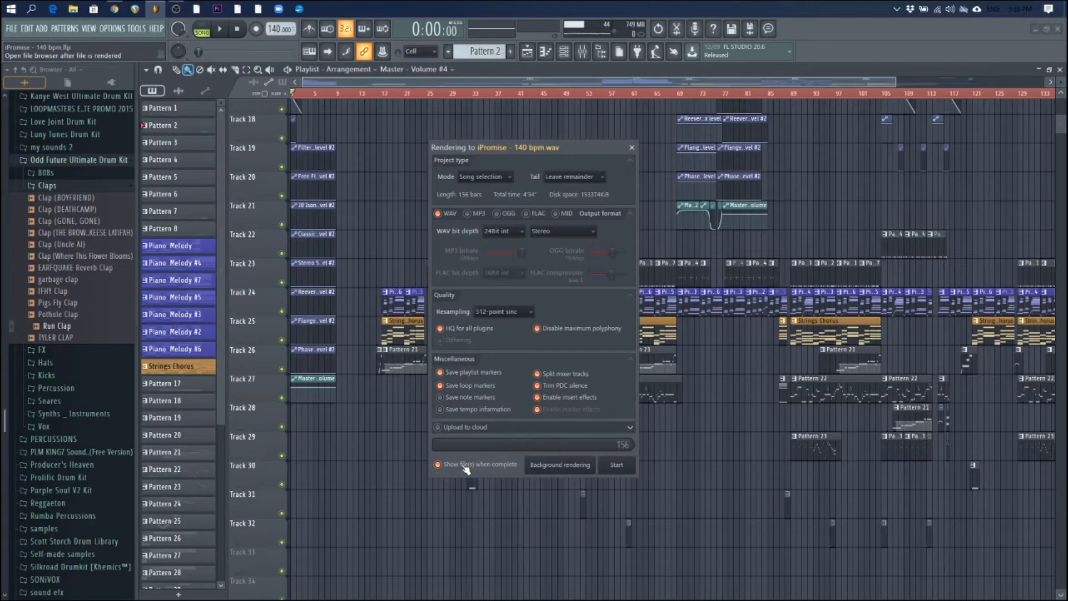
pyautogui.click(622, 468)
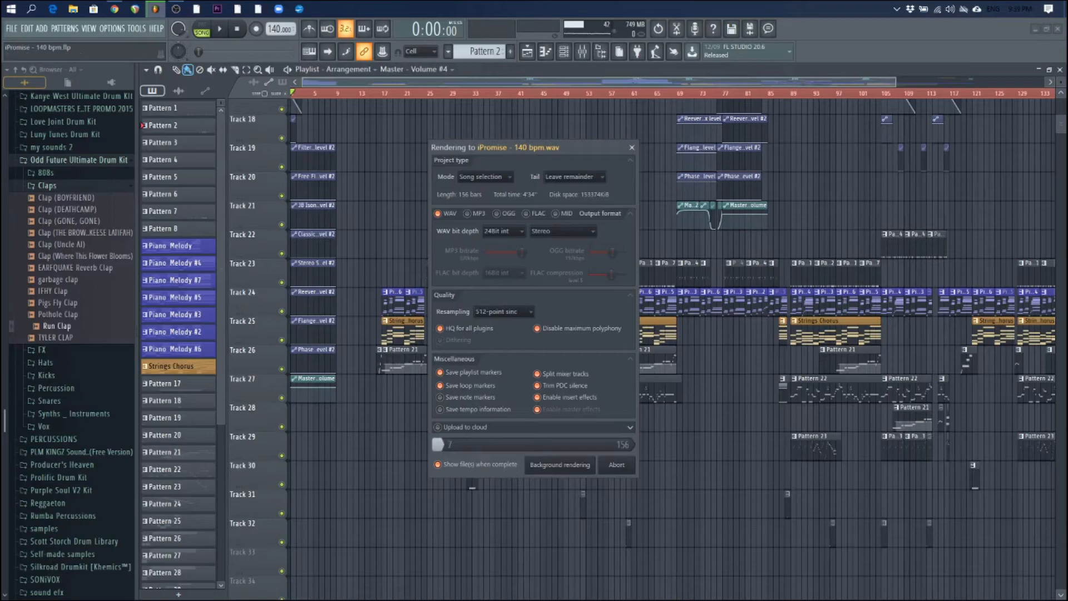
# In the iPromise Training folder, fit the Name column and select the WAV files from 3x Osc Bass through Water Drop.
pyautogui.hotkey('alt', 'Tab')
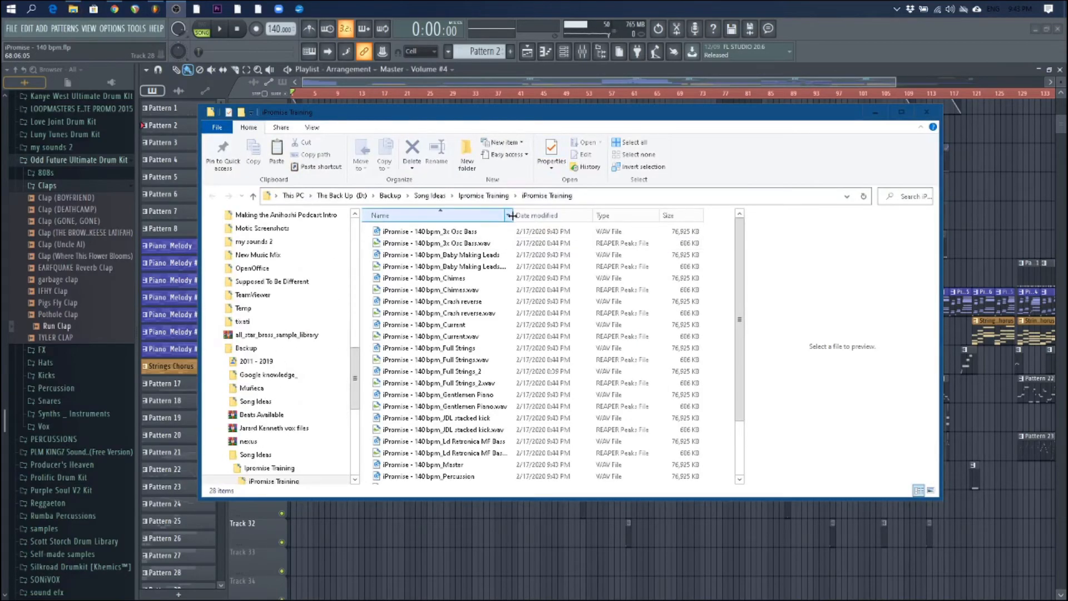
pyautogui.doubleClick(514, 217)
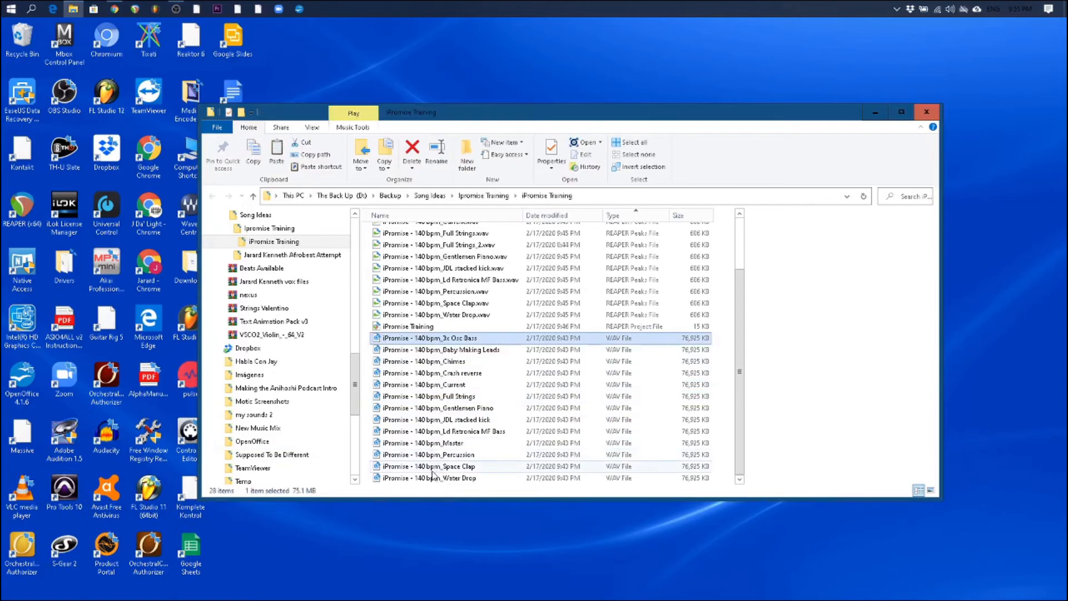
pyautogui.keyDown('shift'); pyautogui.click(433, 479); pyautogui.keyUp('shift')
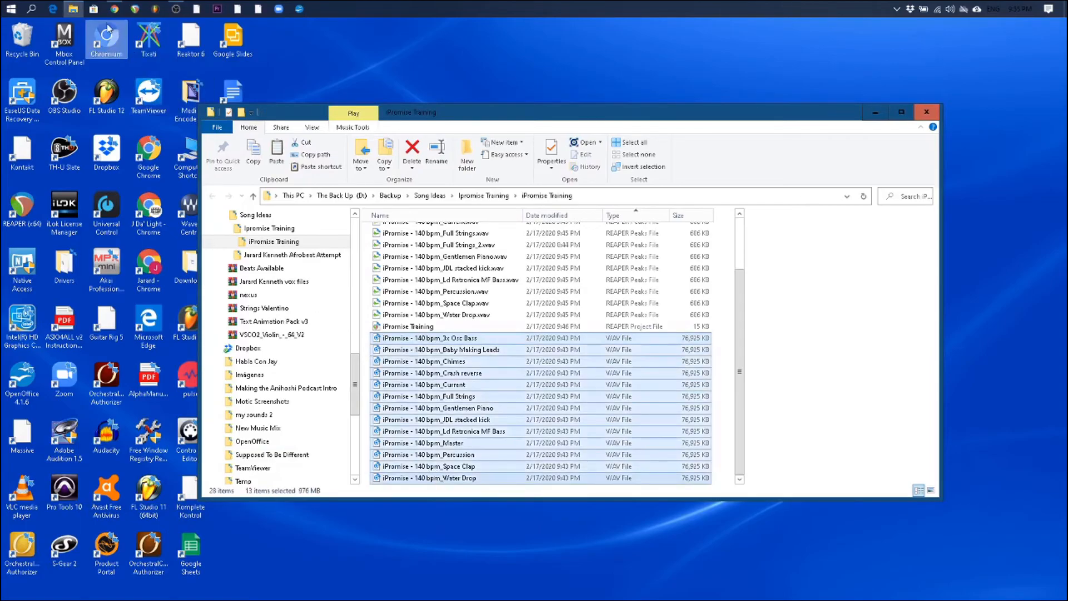
# Open REAPER, insert the selected WAV files on separate tracks and move them to the start of the timeline.
pyautogui.click(134, 9)
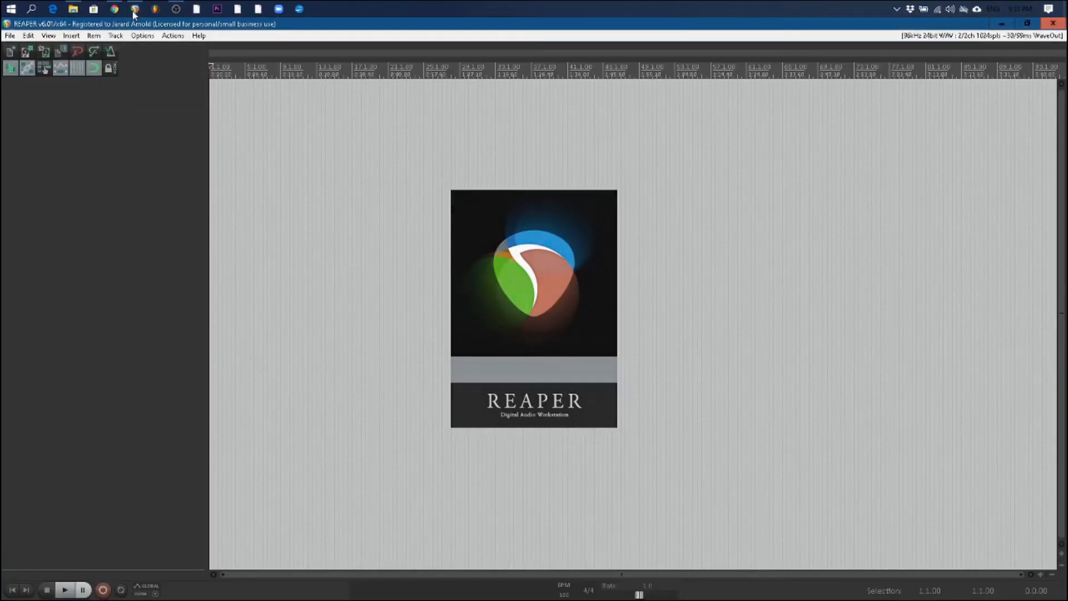
pyautogui.click(73, 9)
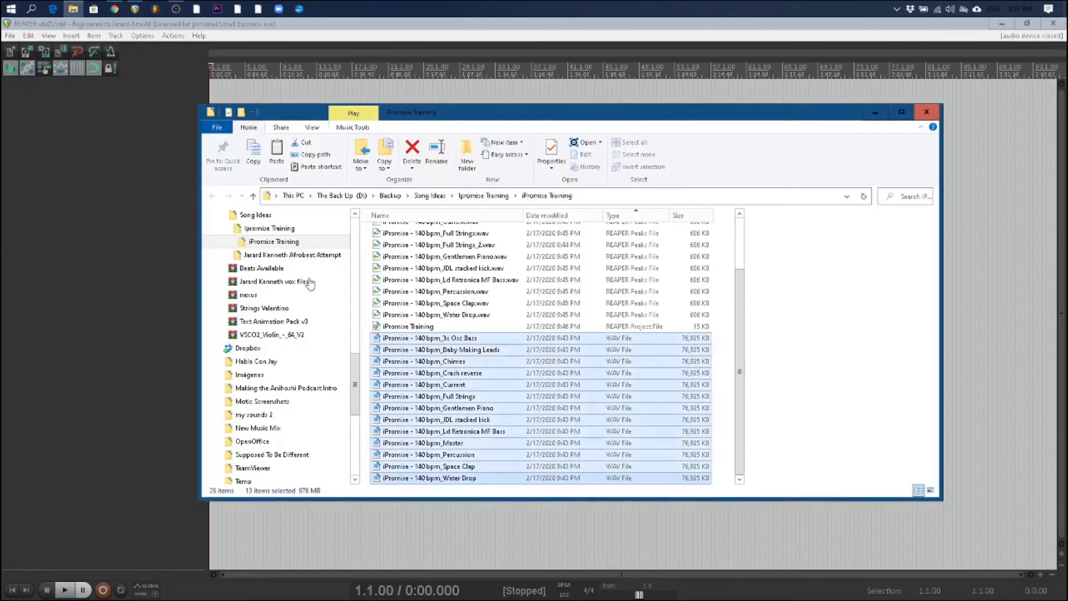
pyautogui.moveTo(398, 378); pyautogui.dragTo(348, 530)
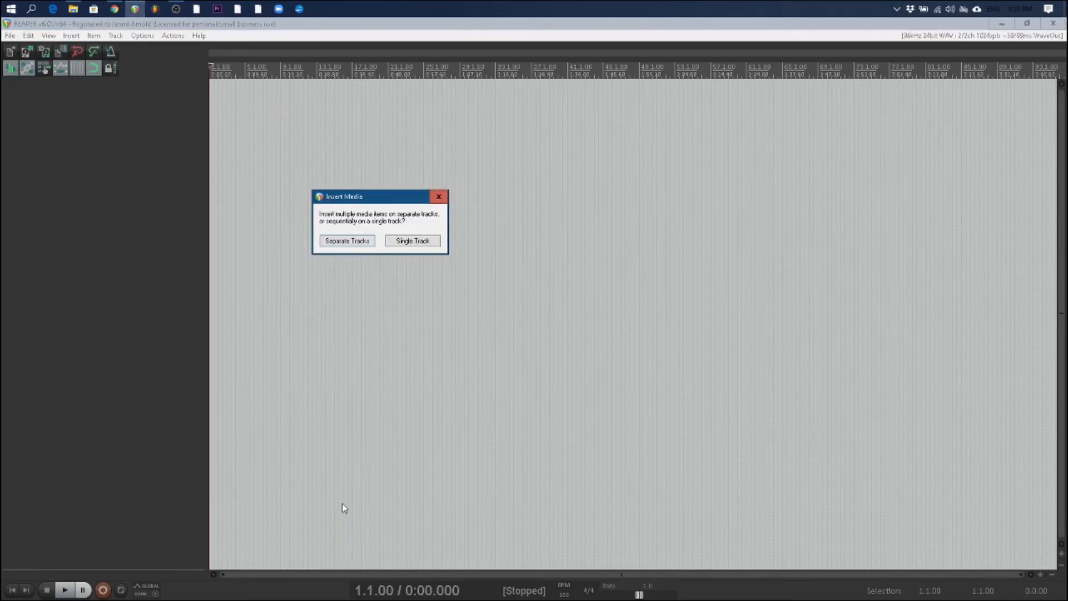
pyautogui.click(347, 241)
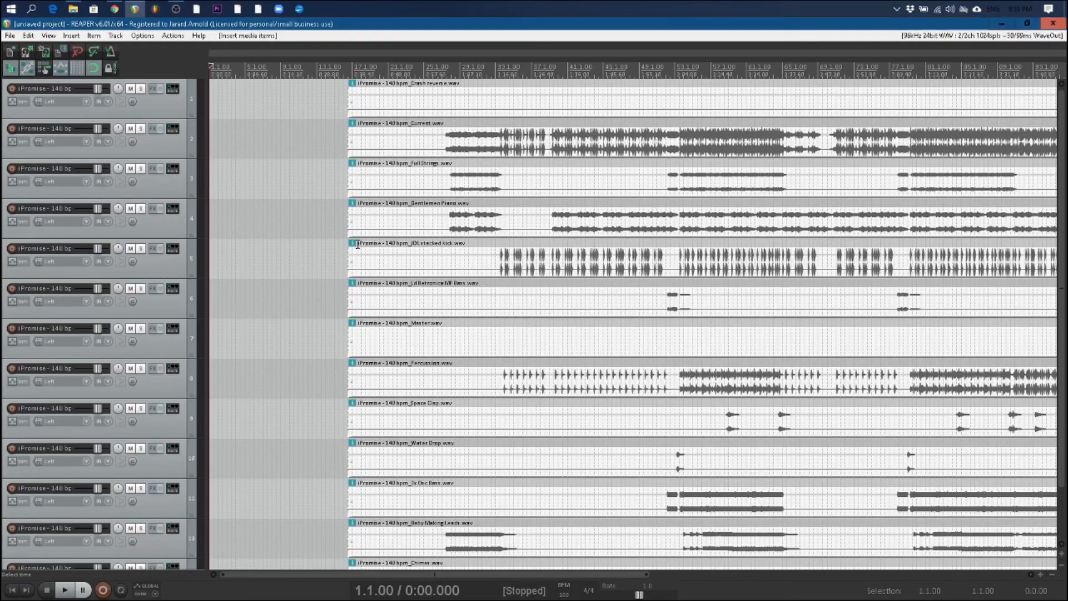
pyautogui.moveTo(280, 229); pyautogui.dragTo(239, 220)
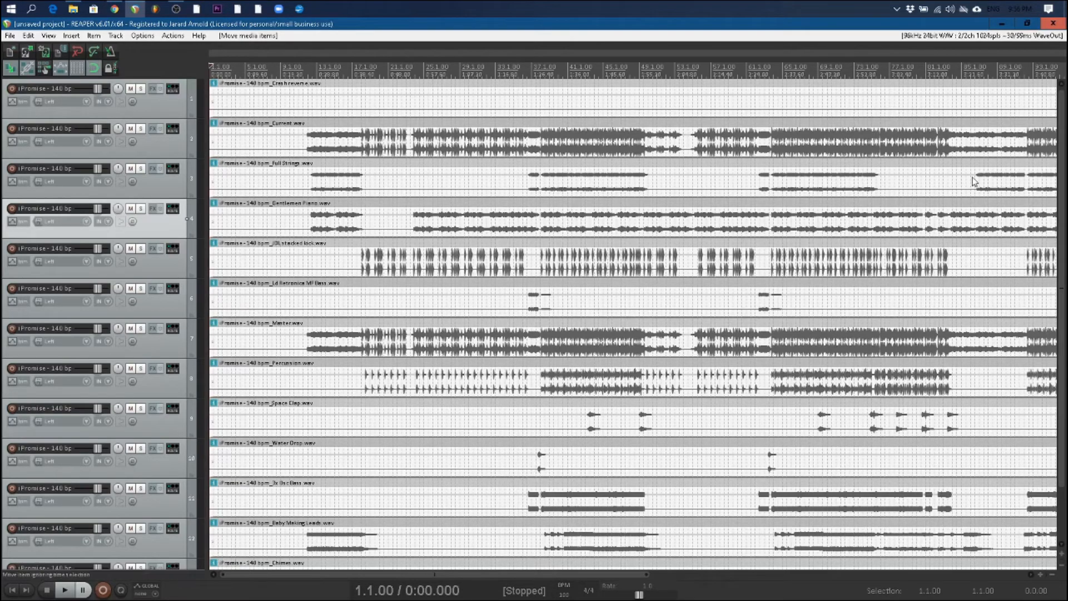
# Close REAPER without saving the project and close the iPromise Training folder window.
pyautogui.click(1052, 25)
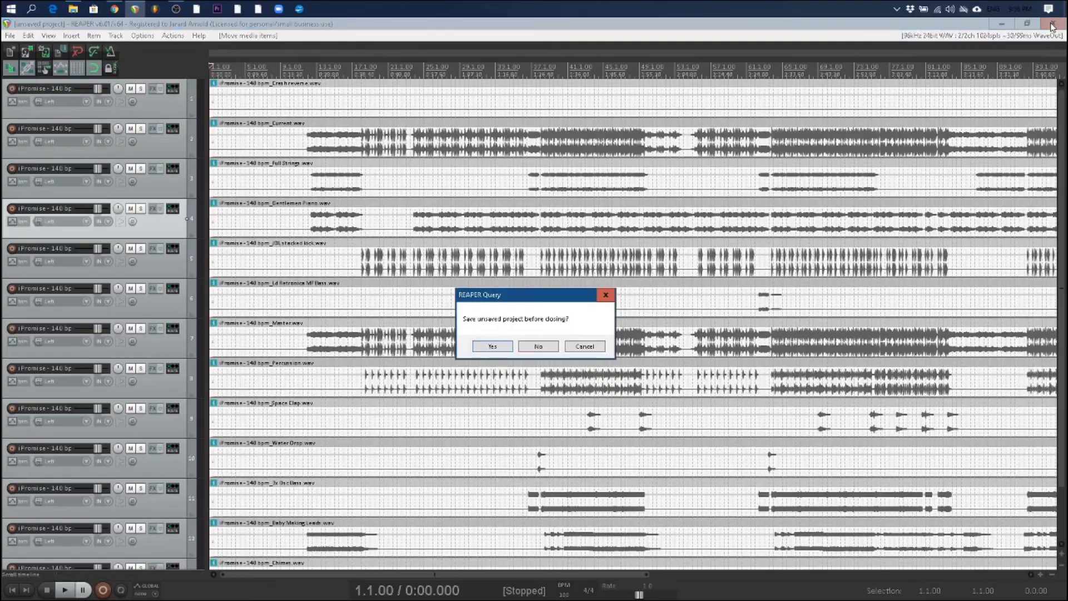
pyautogui.click(550, 345)
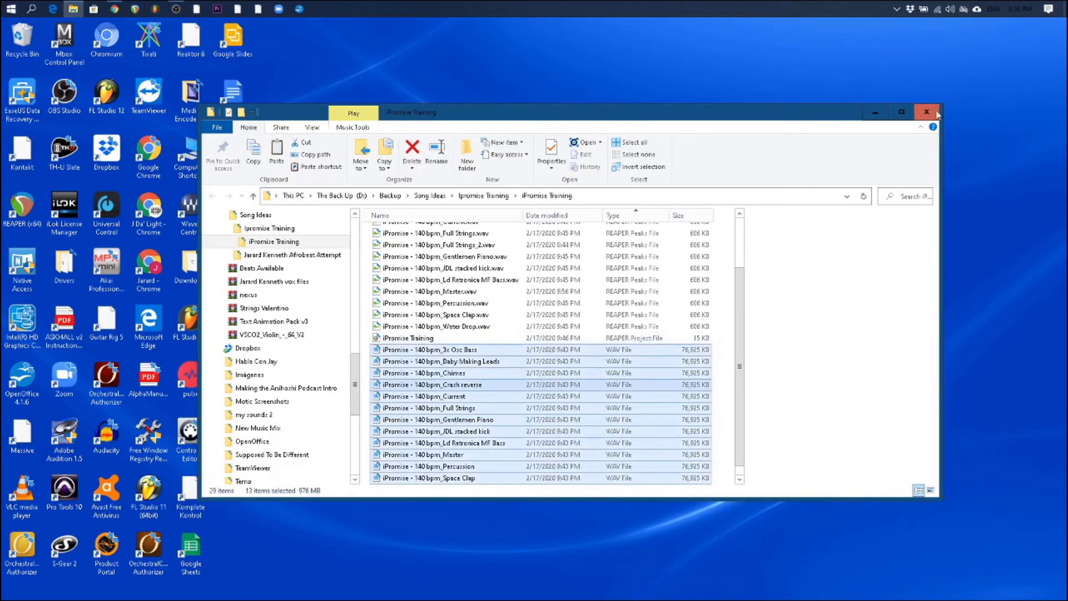
pyautogui.click(929, 113)
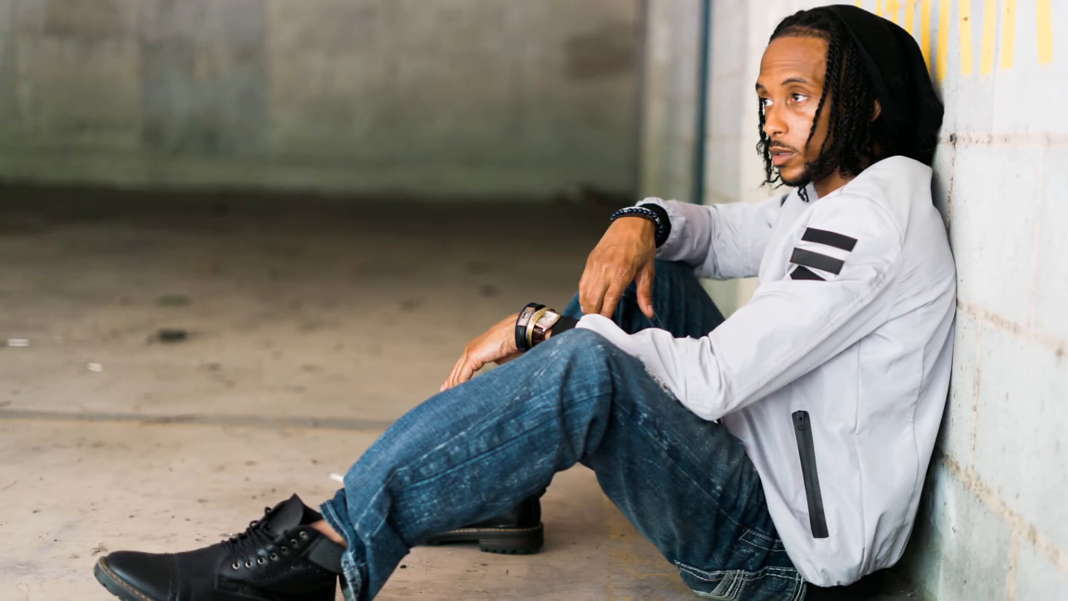